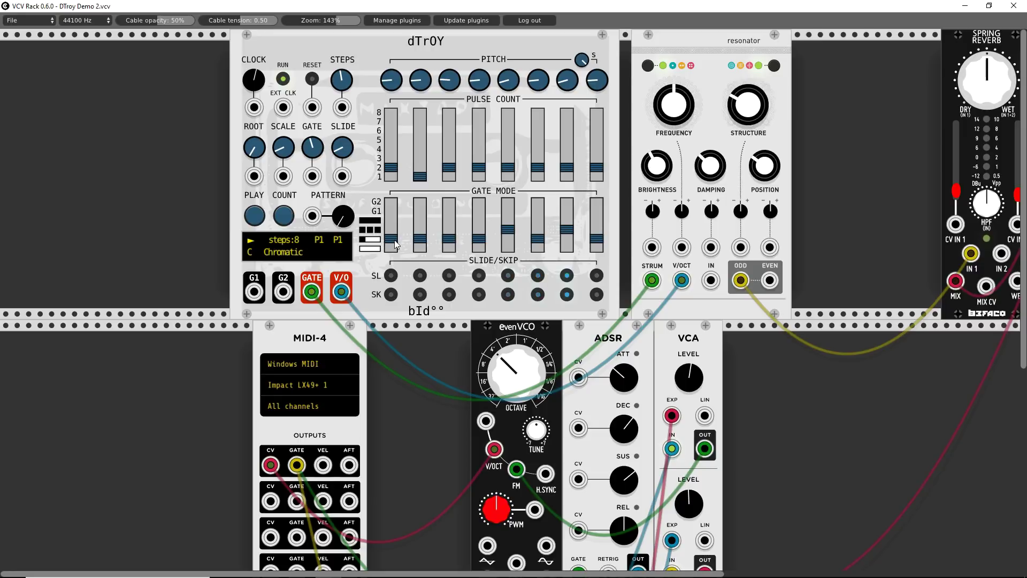
Step: On the dTrOY sequencer, try the repeated-pulse gate mode on steps 1 and 3, with a pulse count of 4 on step 1
left_click_drag(396, 245, 396, 235)
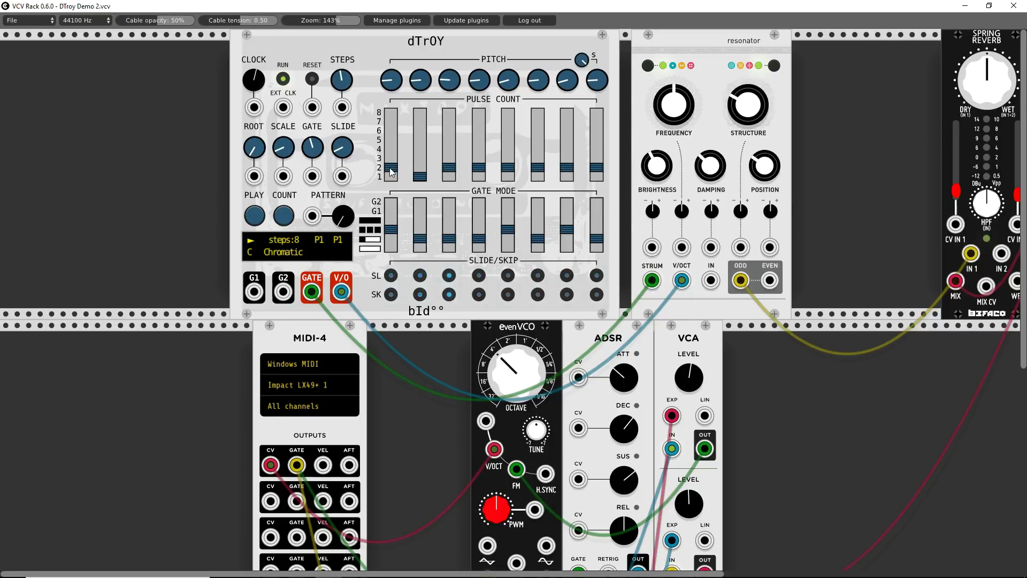
left_click_drag(389, 168, 390, 149)
left_click_drag(448, 245, 450, 235)
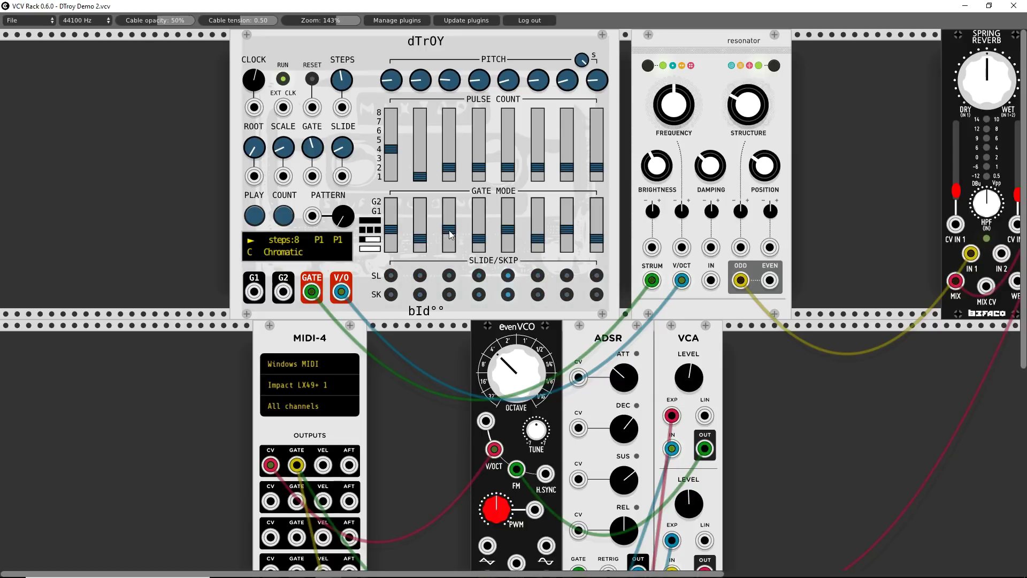
Step: Return steps 1 and 3 to the first-pulse-only gate mode with a pulse count of 2 each
left_click_drag(449, 224, 448, 236)
left_click_drag(448, 165, 442, 195)
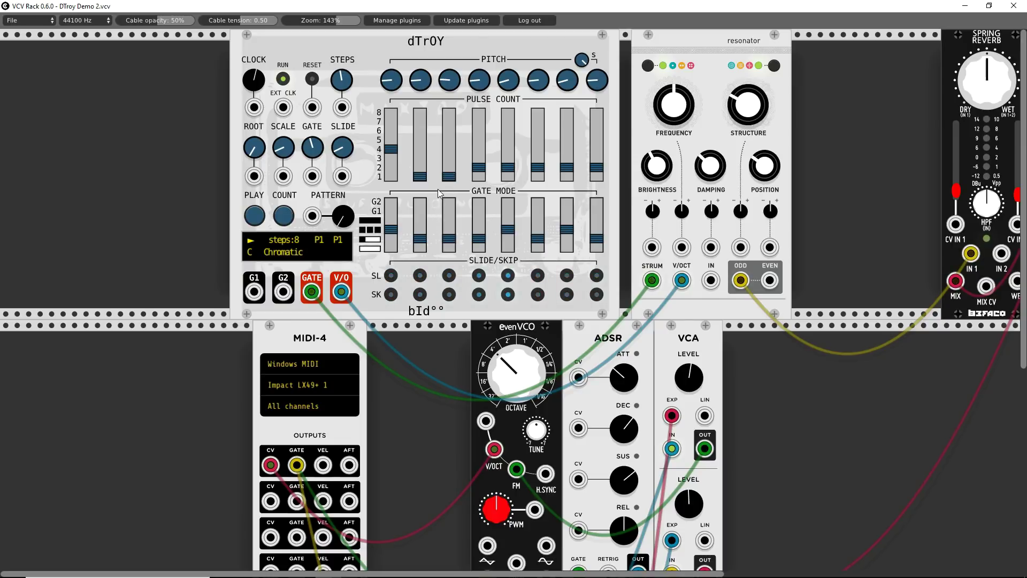
left_click_drag(392, 149, 449, 168)
left_click_drag(391, 229, 392, 238)
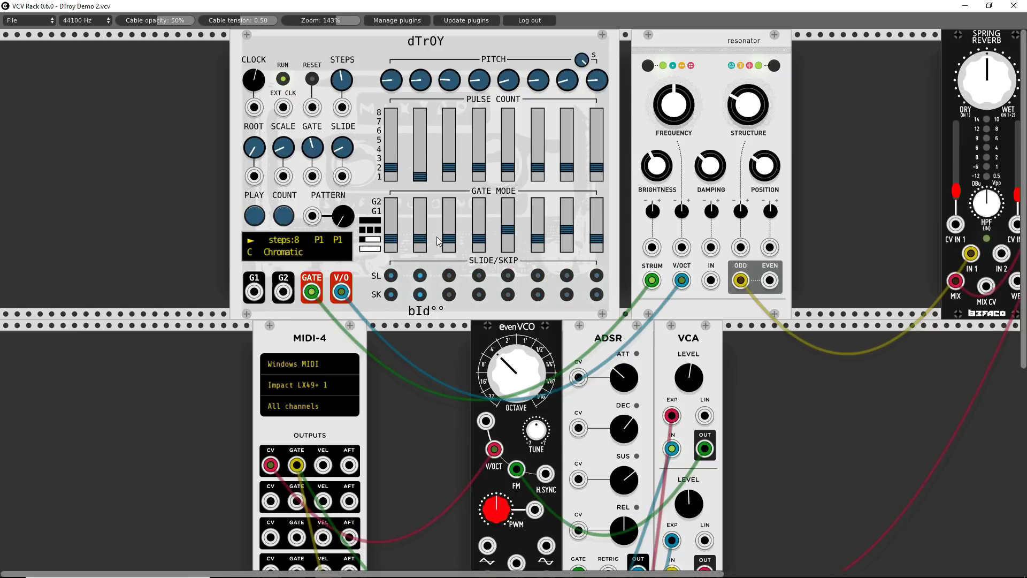
Step: Try the different gate modes on step 2, ending on the silent mode
left_click_drag(420, 245, 421, 252)
left_click_drag(420, 247, 420, 220)
left_click_drag(420, 220, 420, 238)
left_click_drag(422, 242, 422, 240)
left_click_drag(420, 235, 420, 240)
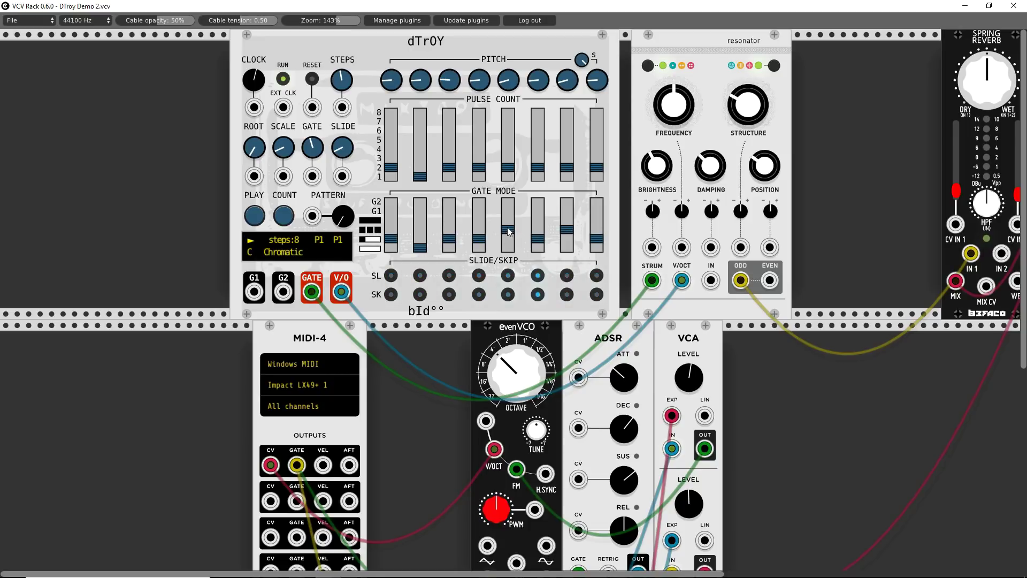
Step: Try the silent gate mode on steps 5 and 7, and set steps 2 and 7 to the first-pulse-only mode
left_click_drag(508, 232, 508, 247)
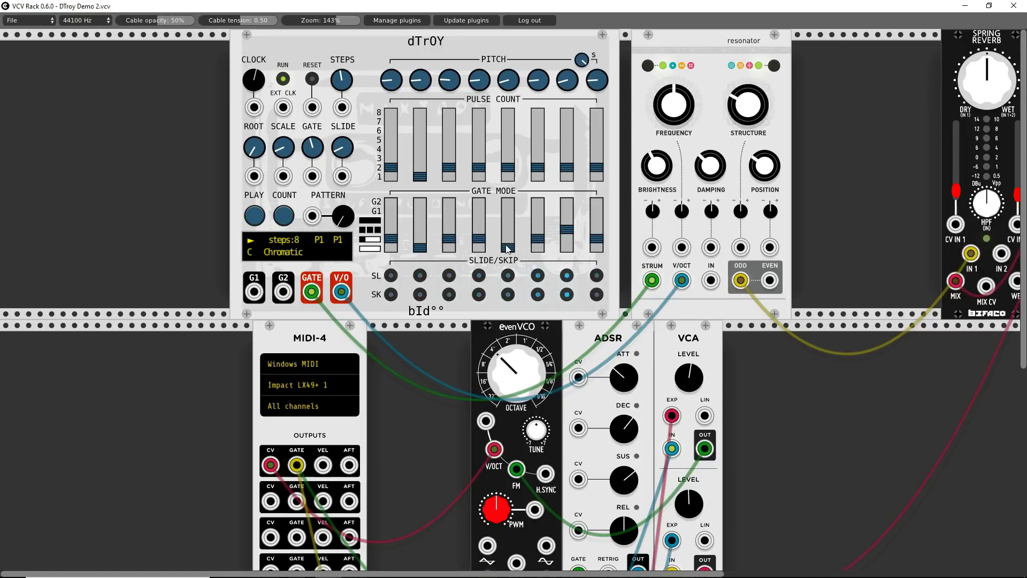
left_click_drag(507, 249, 563, 247)
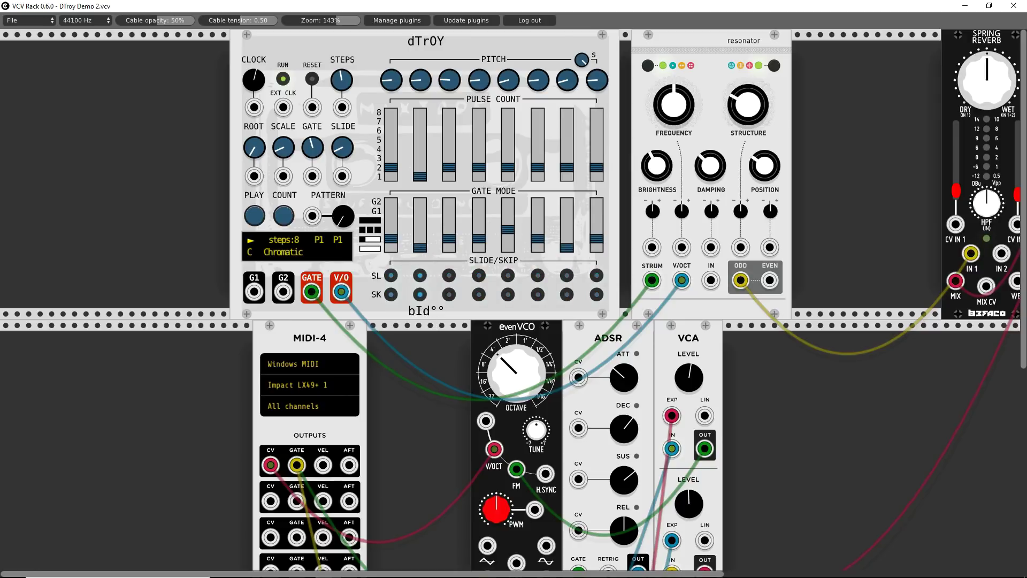
left_click_drag(420, 247, 420, 238)
mouse_move(566, 238)
left_mouse_down()
mouse_move(571, 253)
mouse_move(568, 238)
left_mouse_up()
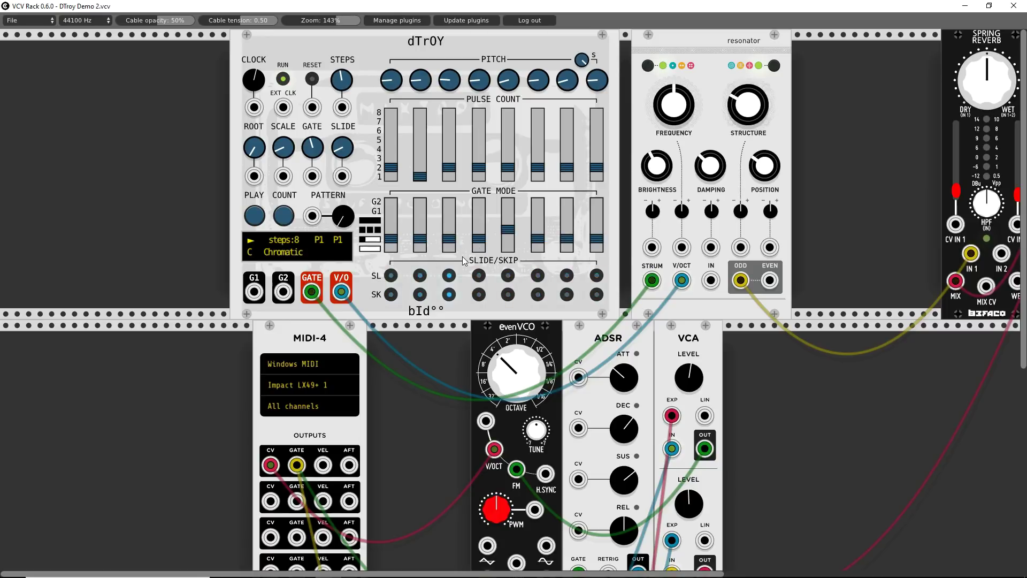
Step: Toggle slide on sequencer steps 3, 6 and 8 while adjusting the slide time
mouse_move(343, 148)
left_mouse_down()
mouse_move(342, 138)
mouse_move(340, 152)
left_mouse_up()
left_click(538, 276)
left_click(597, 276)
left_click_drag(340, 152, 341, 168)
left_click(449, 275)
left_click(597, 275)
Step: Try different sequence lengths, including counting by pulses with 9 pulses, and return to counting 8 steps
left_click_drag(341, 83, 340, 110)
left_click_drag(327, 84, 327, 67)
left_click(285, 219)
left_click_drag(343, 85, 343, 75)
left_click_drag(343, 75, 343, 62)
left_click_drag(341, 80, 341, 94)
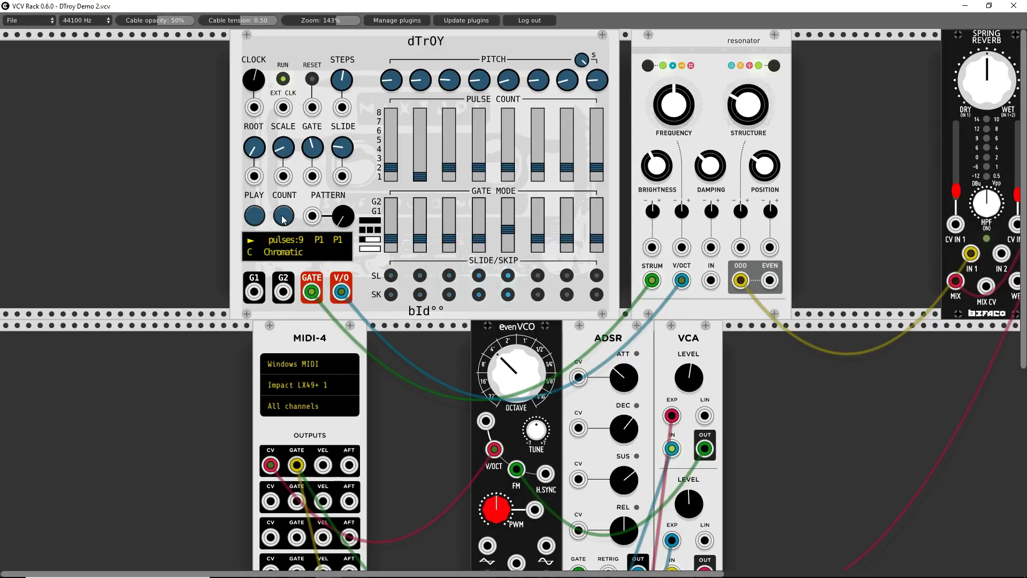
left_click_drag(283, 219, 329, 147)
left_click_drag(342, 80, 341, 76)
Step: Stop and restart the sequencer, and try the backward play mode before returning to forward
left_click(283, 79)
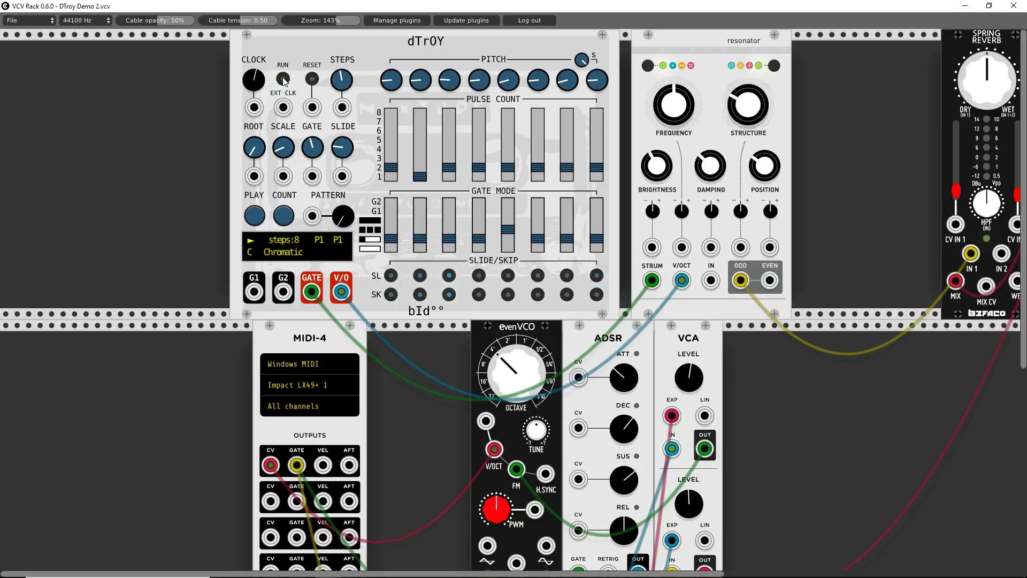
left_click(284, 79)
left_click_drag(257, 218, 258, 219)
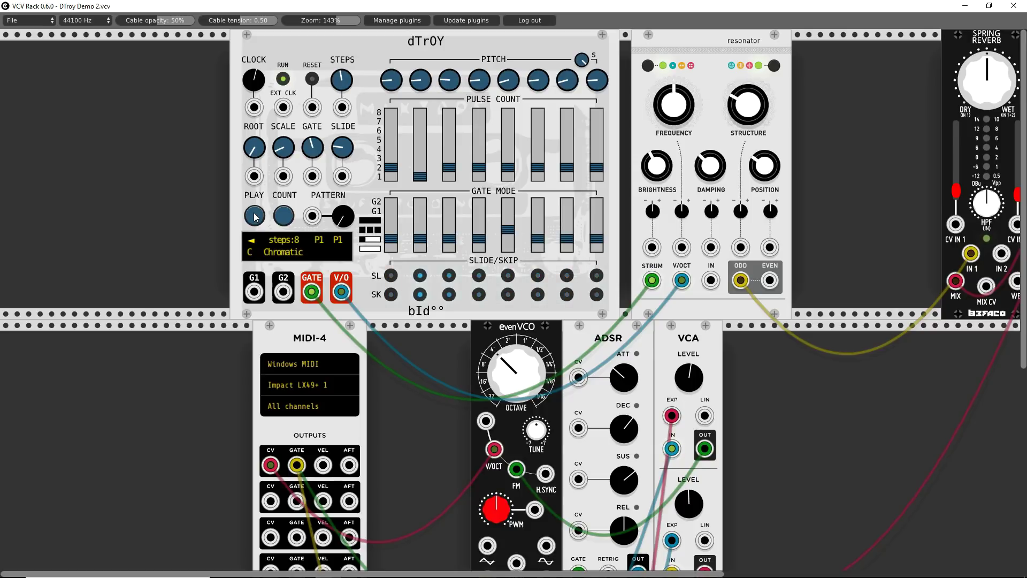
left_click(255, 216)
Step: Audition patterns 2 and 3 on the sequencer and return to pattern 1
mouse_move(343, 217)
left_mouse_down()
mouse_move(343, 203)
mouse_move(343, 217)
left_mouse_up()
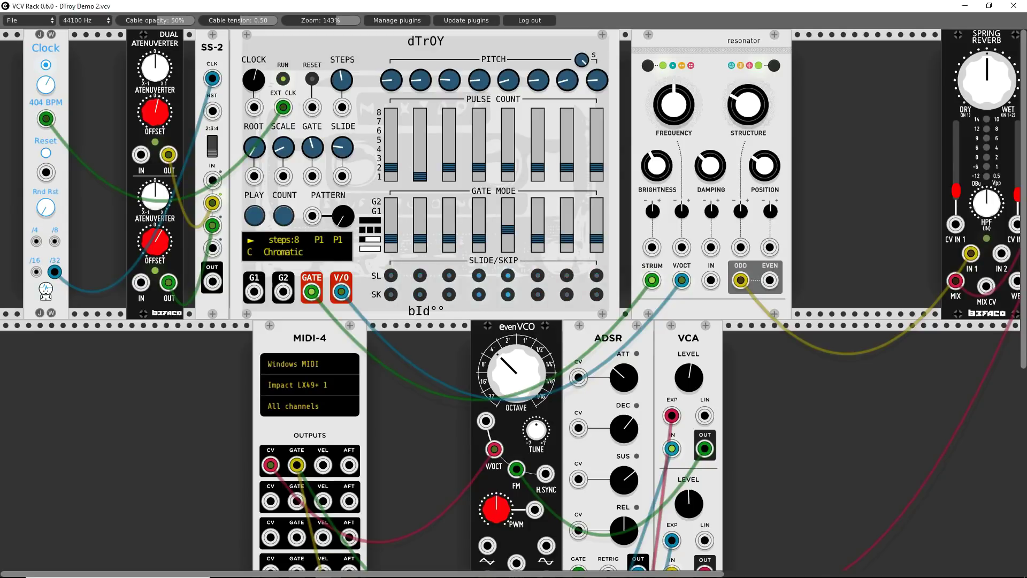
left_click_drag(344, 223, 344, 214)
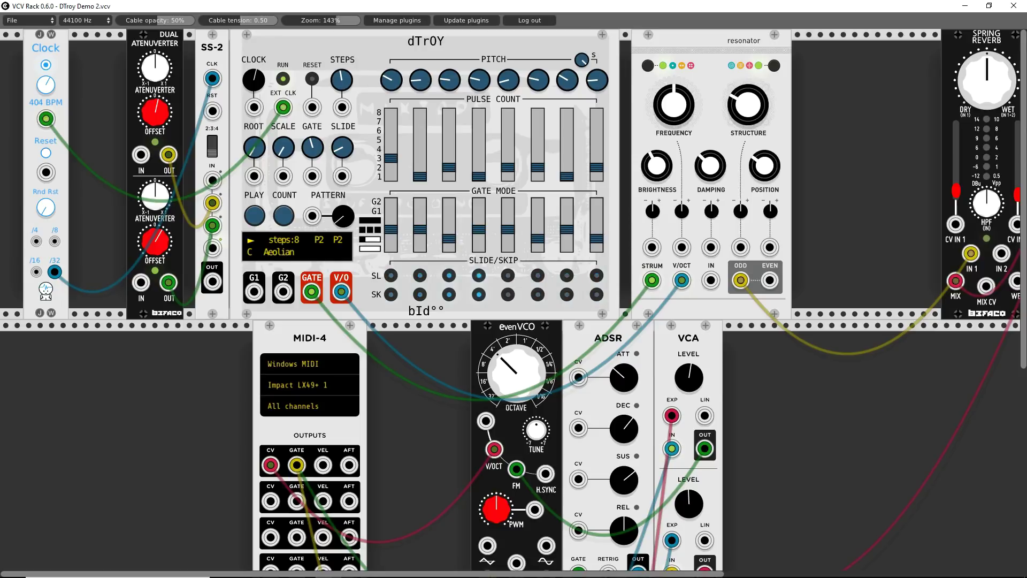
left_click_drag(343, 216, 343, 211)
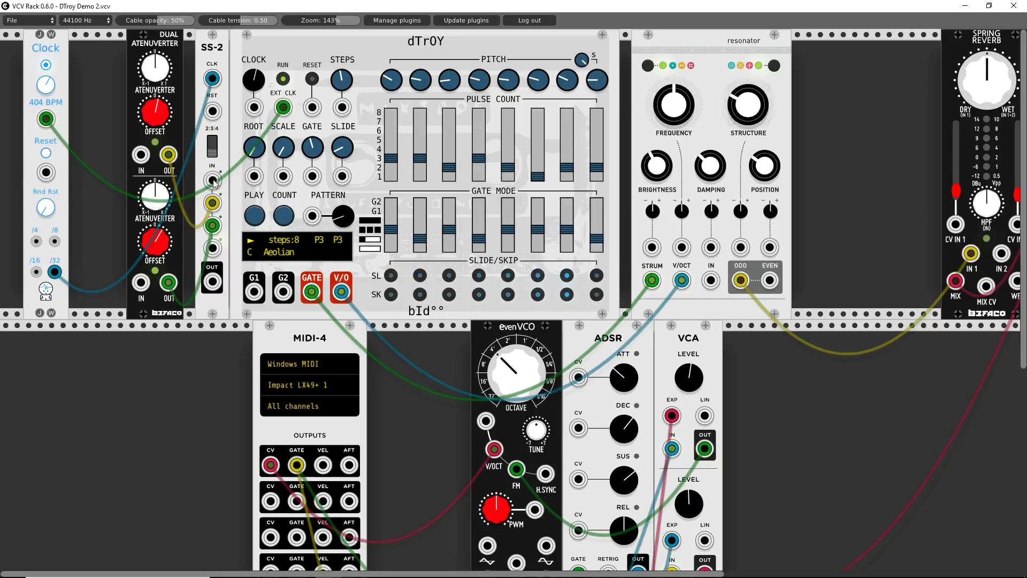
mouse_move(344, 220)
left_mouse_down()
mouse_move(344, 236)
mouse_move(332, 235)
left_mouse_up()
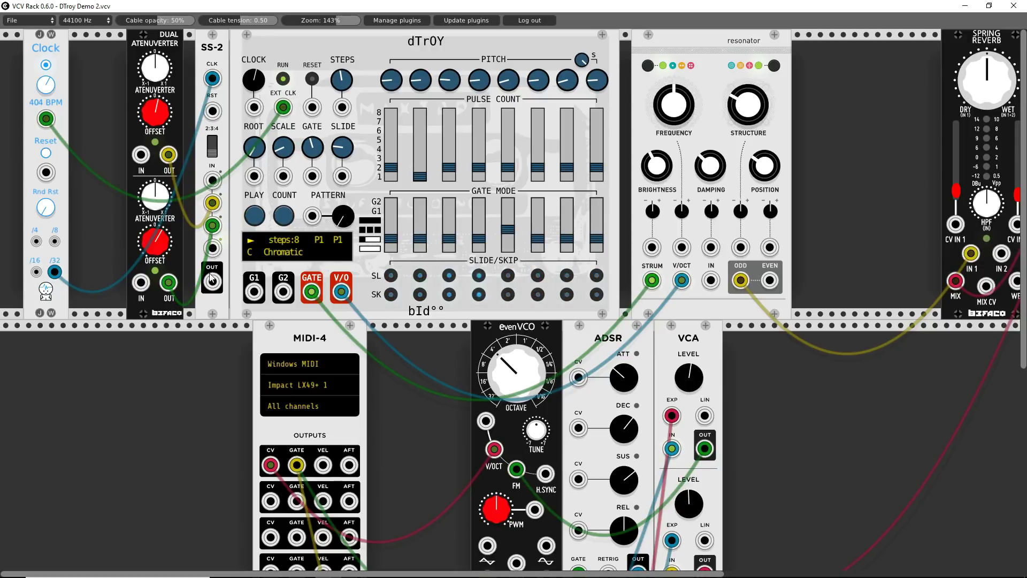
Step: Patch the SS-2 output into the dTrOY pattern CV input, and move the resonator module slightly away from the sequencer
left_click_drag(212, 282, 308, 224)
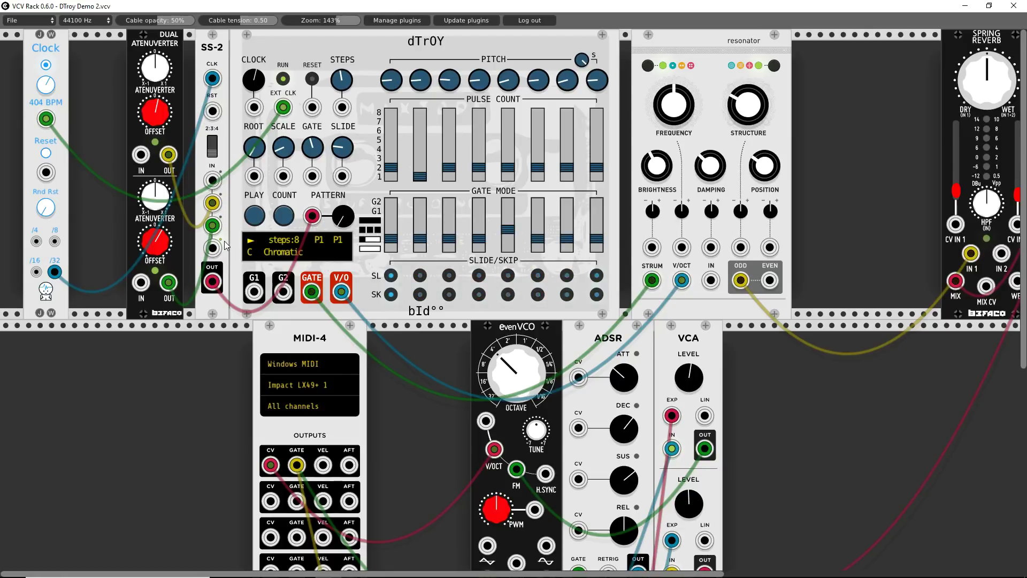
left_click(249, 258)
left_click_drag(673, 53, 708, 55)
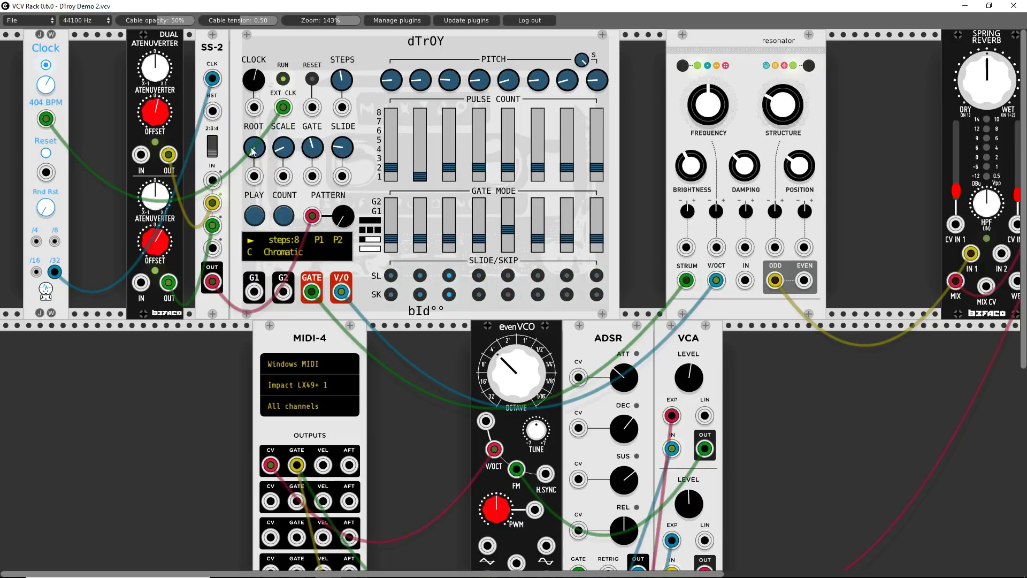
Step: Adjust the sequencer's root and try the Locrian, Aeolian and Blues scales
left_click_drag(251, 147, 252, 141)
left_click_drag(252, 142, 293, 163)
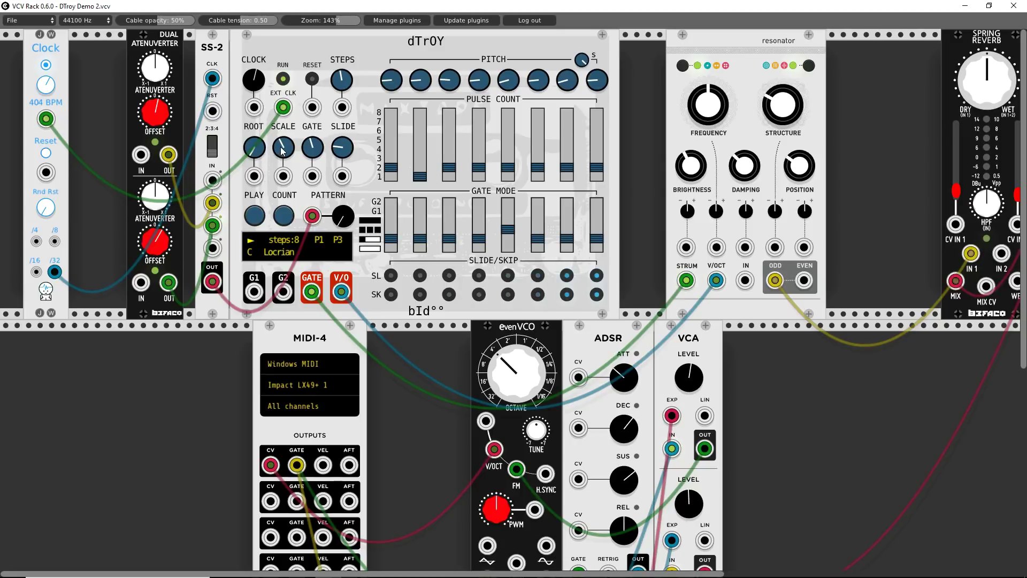
left_click_drag(283, 152, 282, 161)
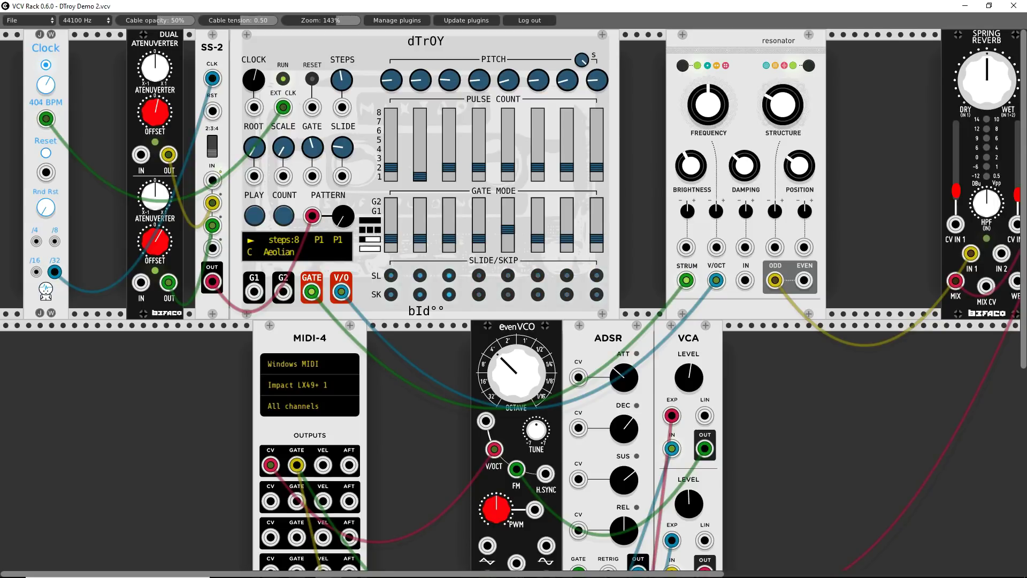
left_click_drag(284, 147, 283, 140)
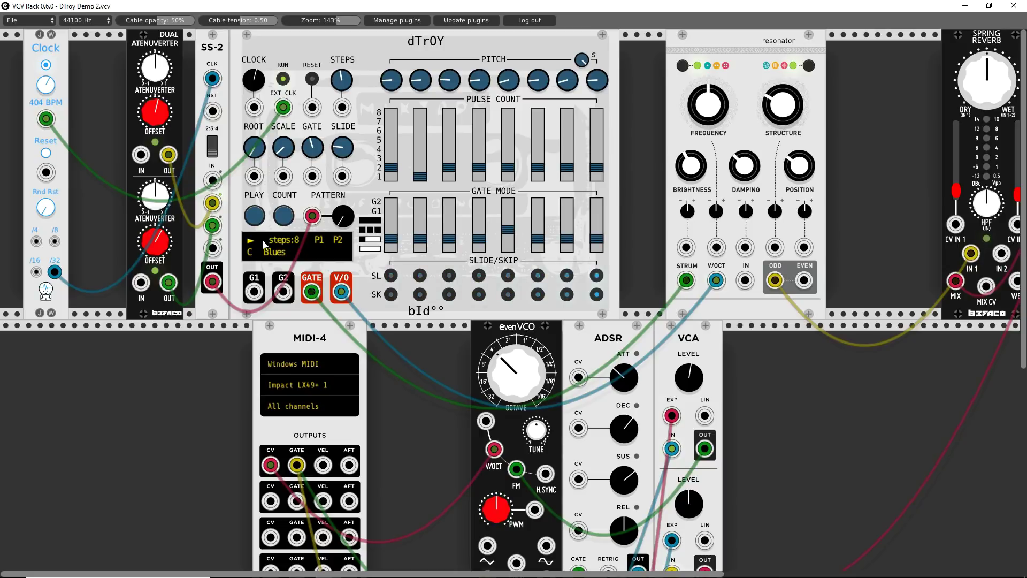
Step: Unplug the cable from the pattern CV input and compare the Chromatic and Aeolian scales
left_click_drag(312, 215, 211, 344)
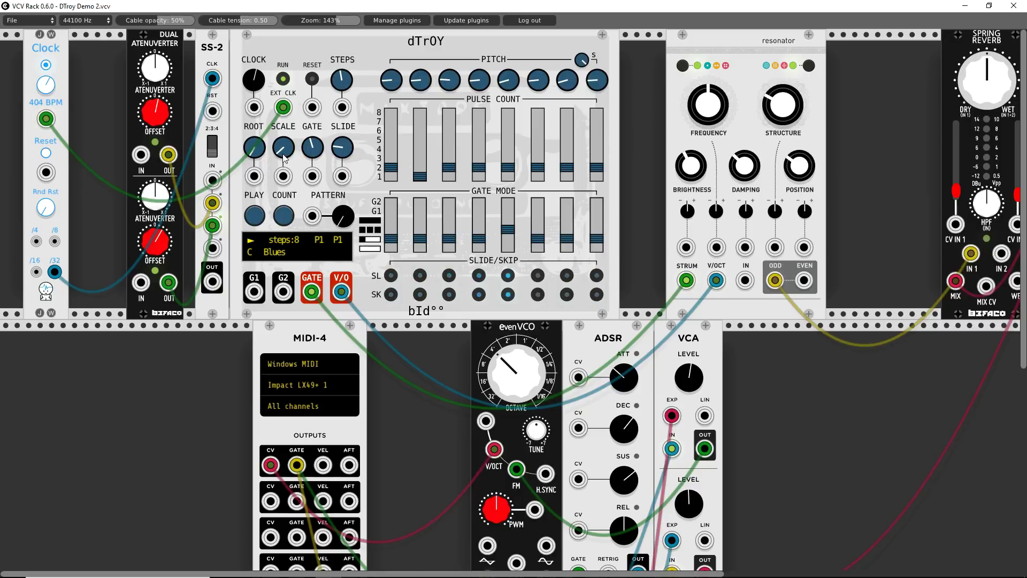
left_click_drag(284, 159, 284, 136)
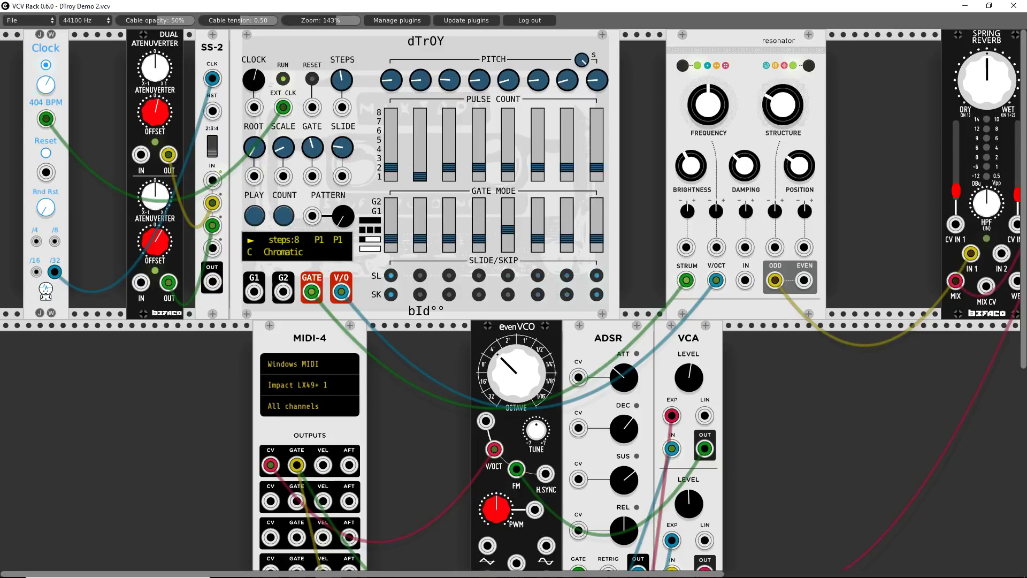
left_click_drag(283, 147, 284, 132)
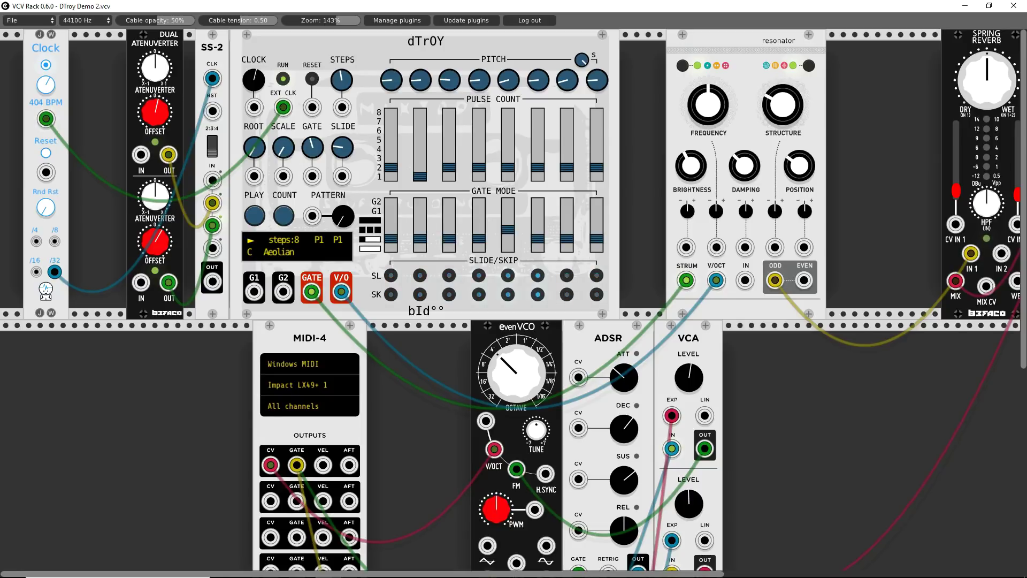
left_click_drag(284, 147, 283, 158)
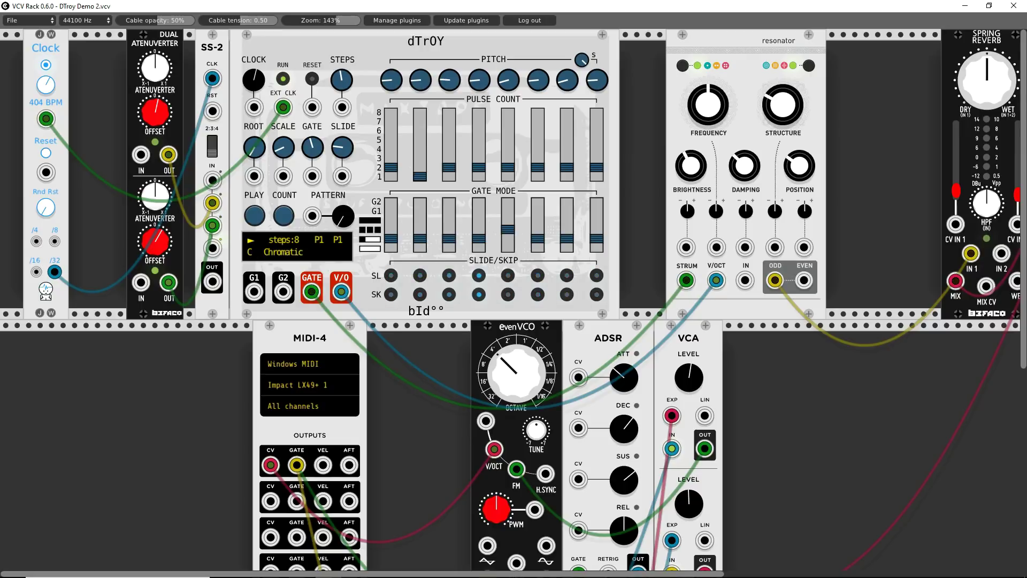
left_click_drag(284, 147, 283, 137)
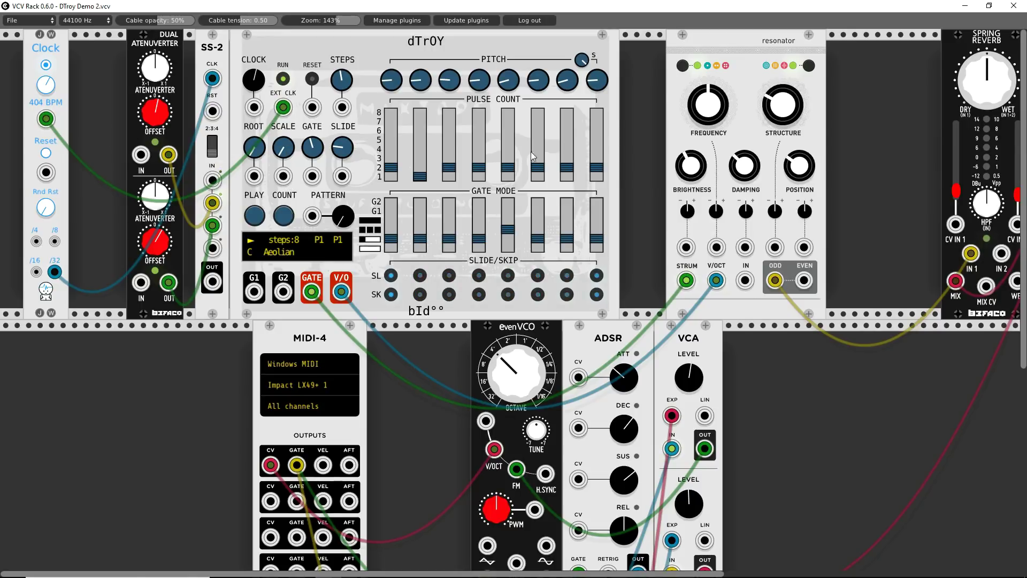
Step: Audition further scales on the sequencer, including Diatonic Minor, Dorian, Harmonic Minor and Indian
left_click_drag(283, 149, 283, 134)
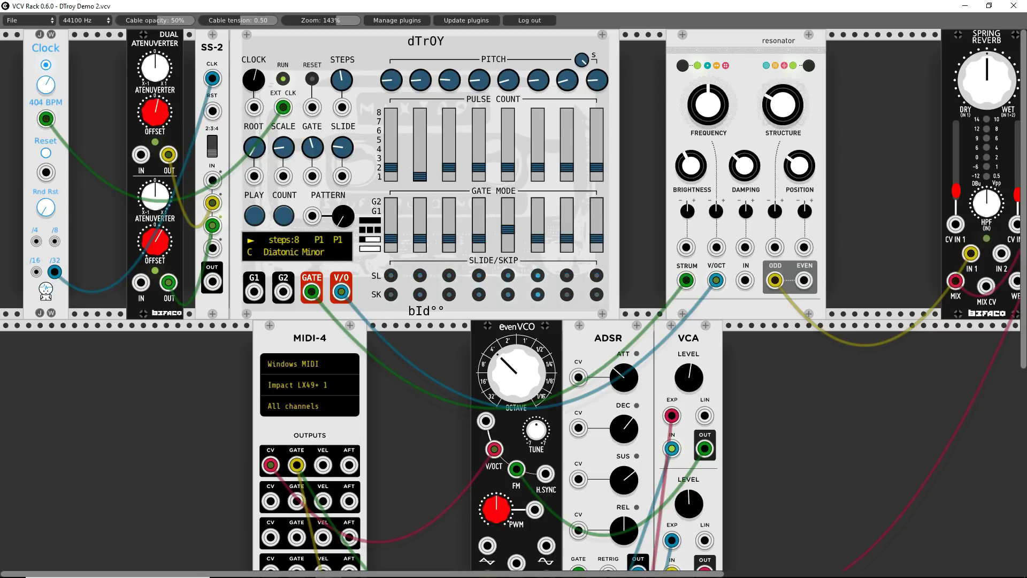
left_click_drag(283, 134, 283, 130)
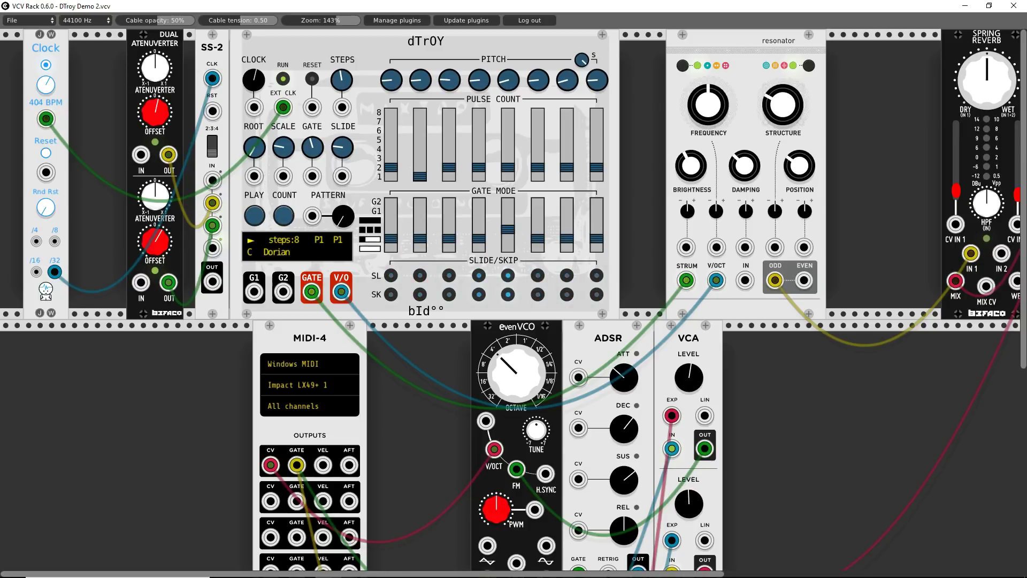
left_click_drag(283, 134, 283, 127)
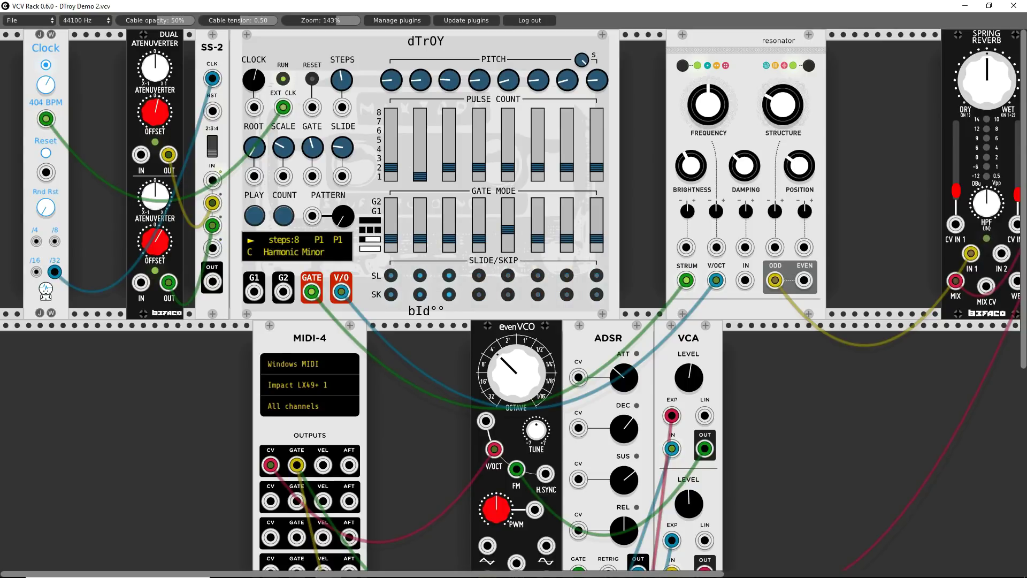
left_click_drag(283, 147, 283, 143)
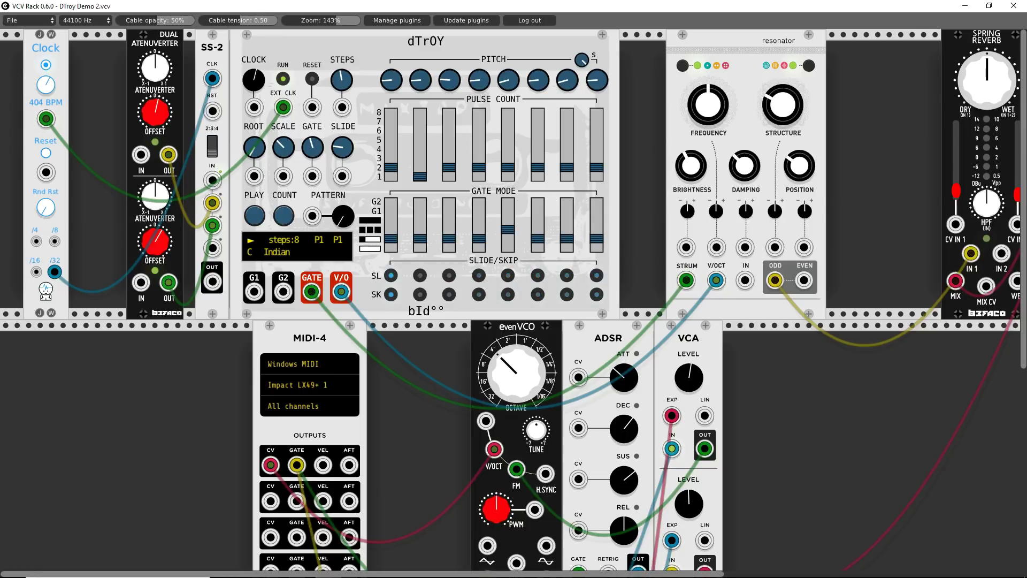
left_click_drag(283, 147, 283, 144)
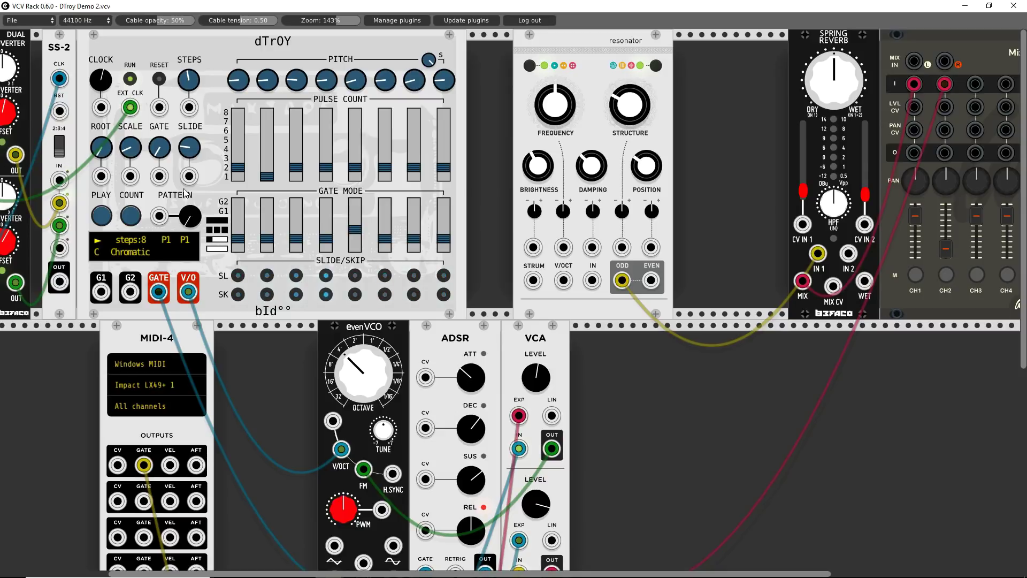
Step: Lengthen the dTrOY gate time and shorten the attack on the ADSR module
mouse_move(161, 151)
left_mouse_down()
mouse_move(160, 121)
mouse_move(160, 159)
left_mouse_up()
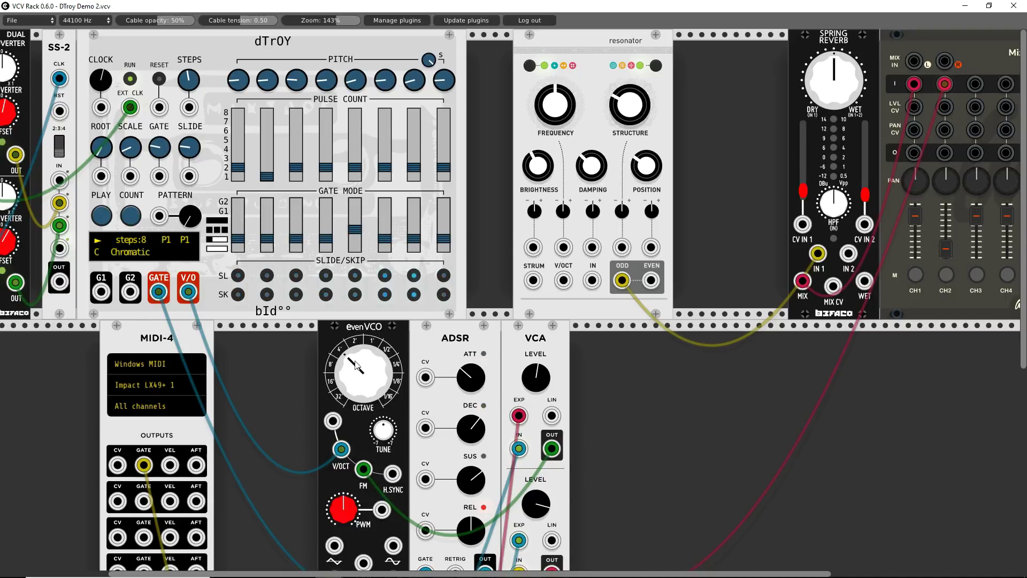
scroll(190, 105, "down", 2)
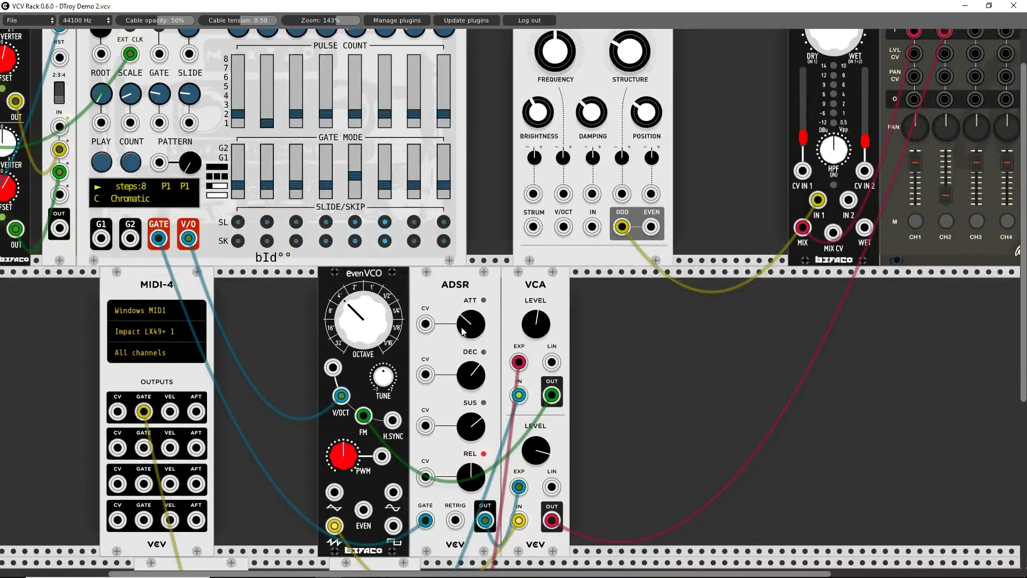
left_click_drag(471, 323, 471, 335)
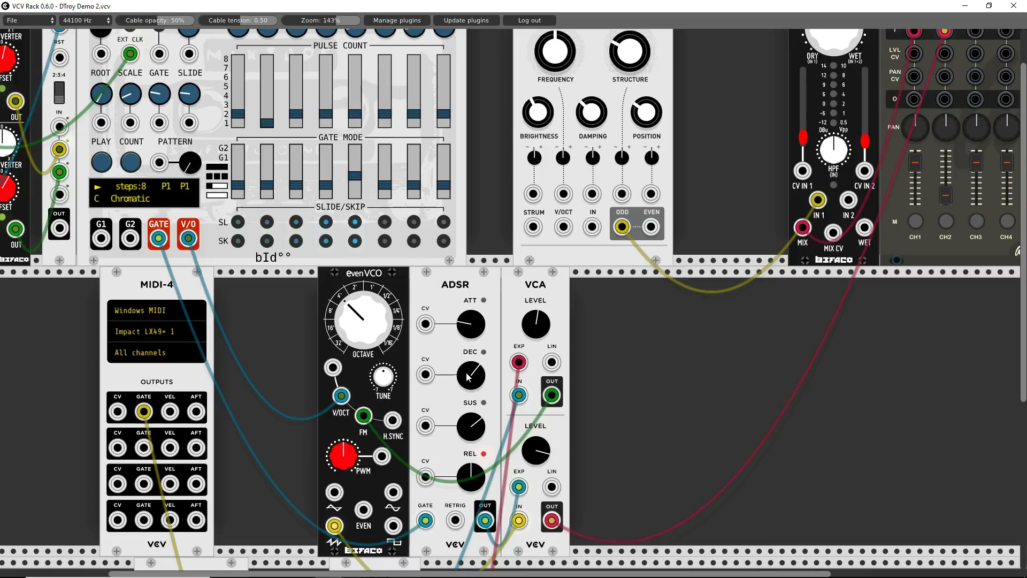
left_click_drag(159, 94, 159, 83)
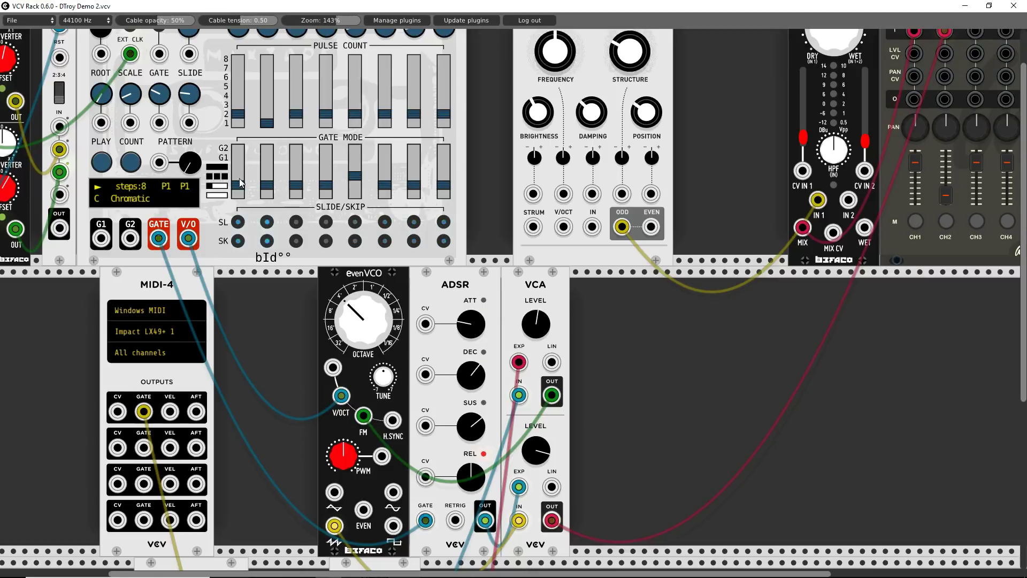
Step: Enable slide on step 3 of the dTrOY sequencer
left_click(296, 222)
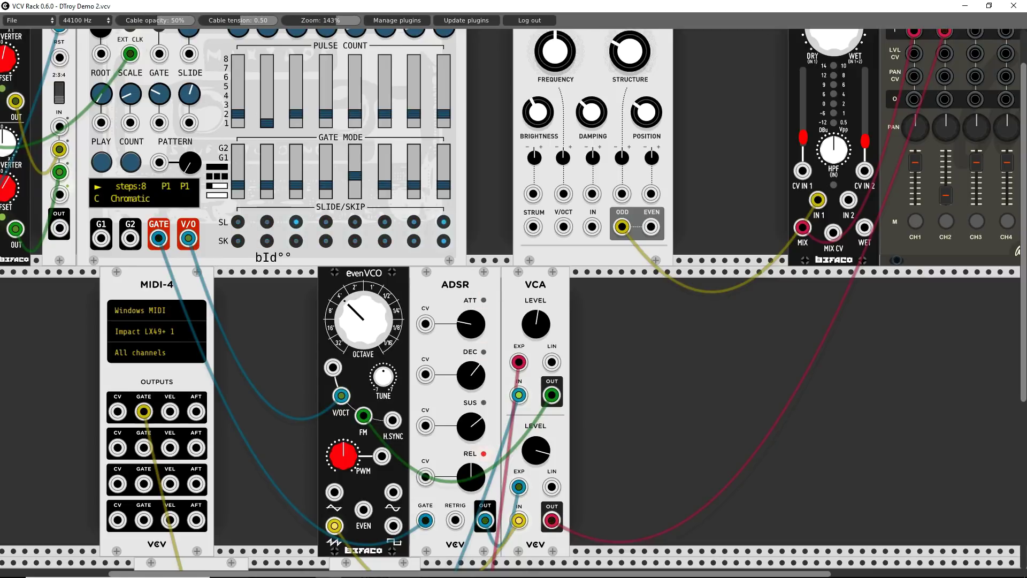
Step: Toggle the dTrOY sequencer's continuous/triggered pitch mode off and back on to compare how the slides behave
scroll(278, 102, "down", 3)
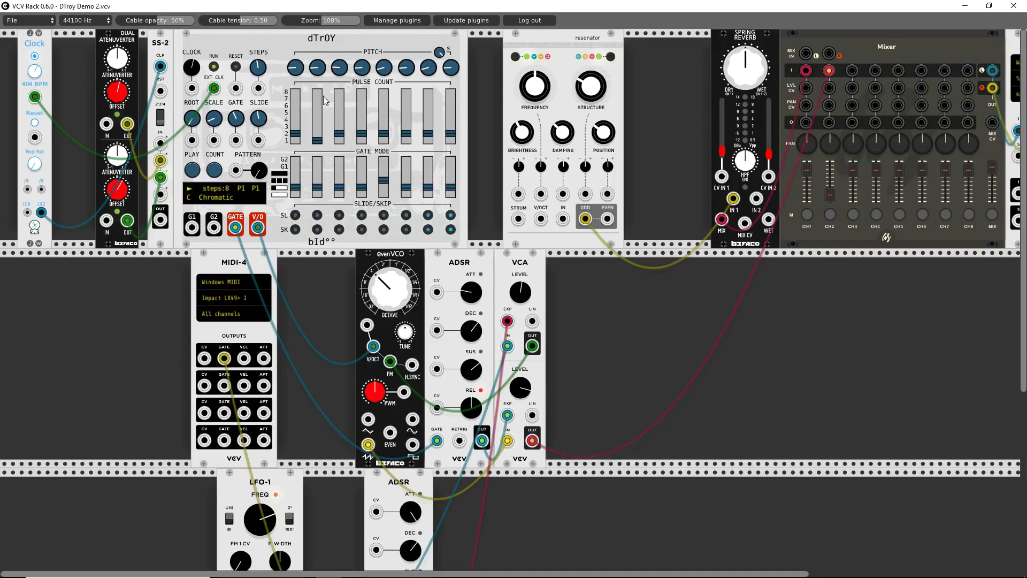
right_click(275, 40)
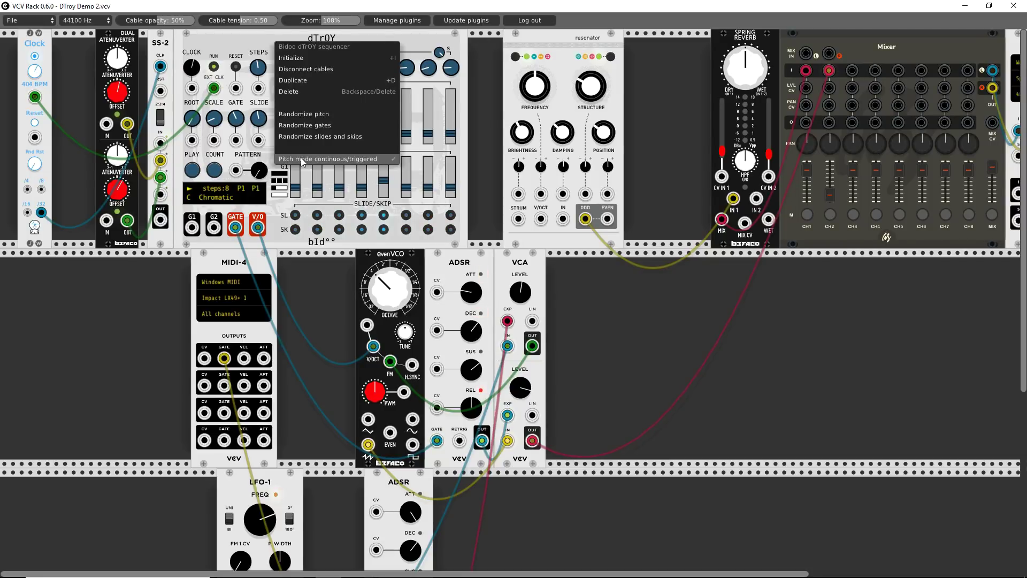
left_click(302, 159)
right_click(291, 49)
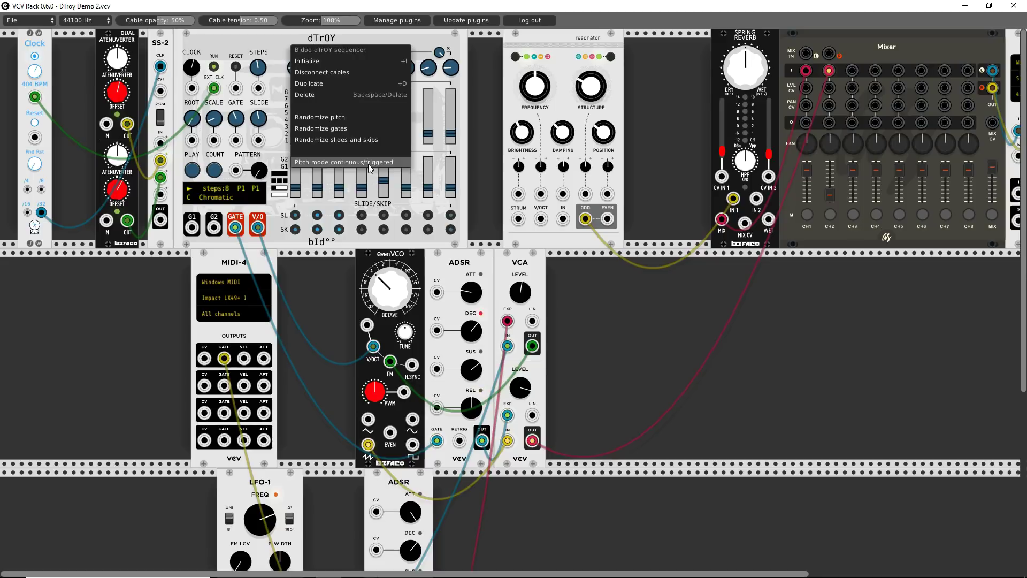
left_click(270, 50)
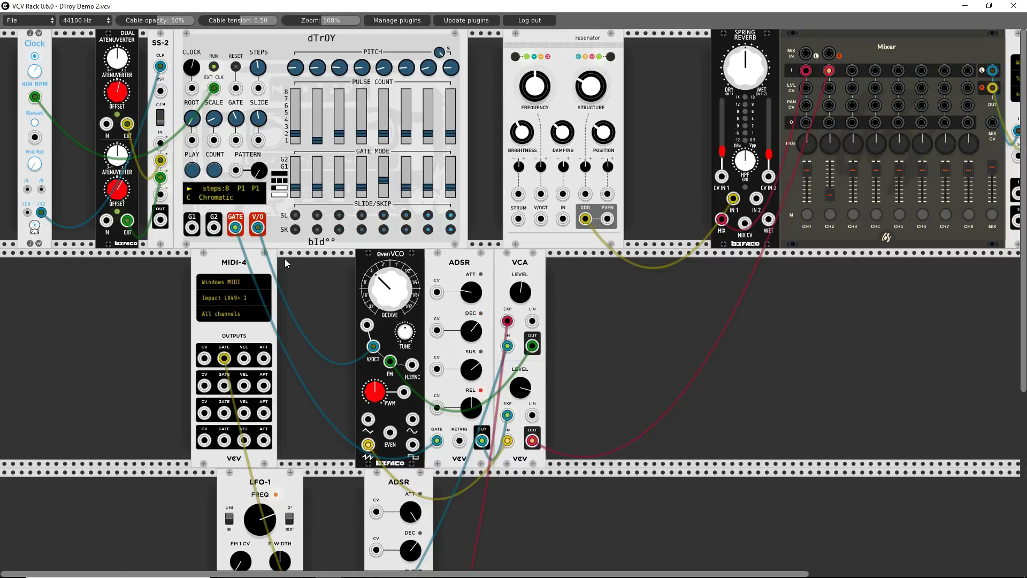
right_click(285, 45)
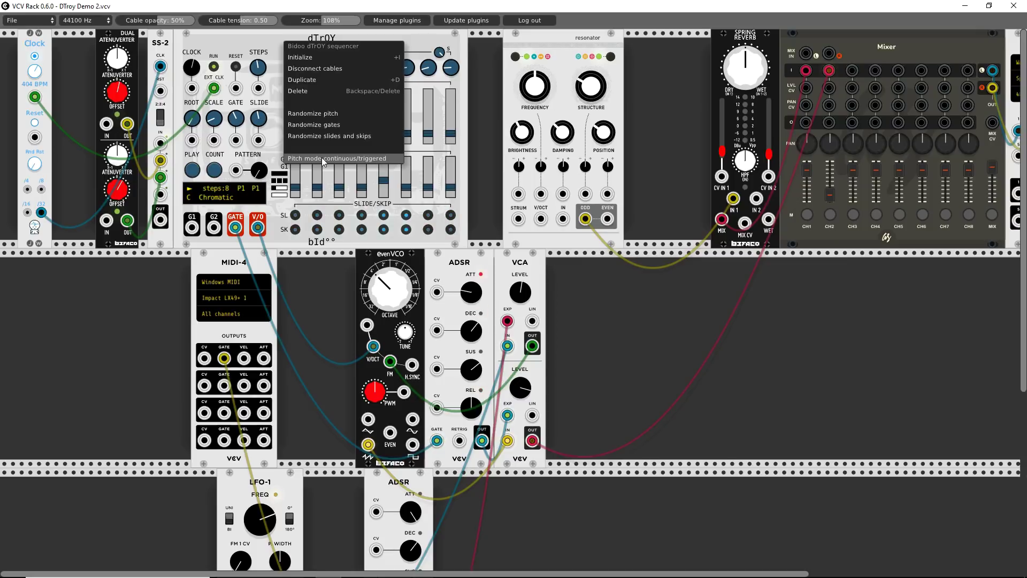
left_click(324, 160)
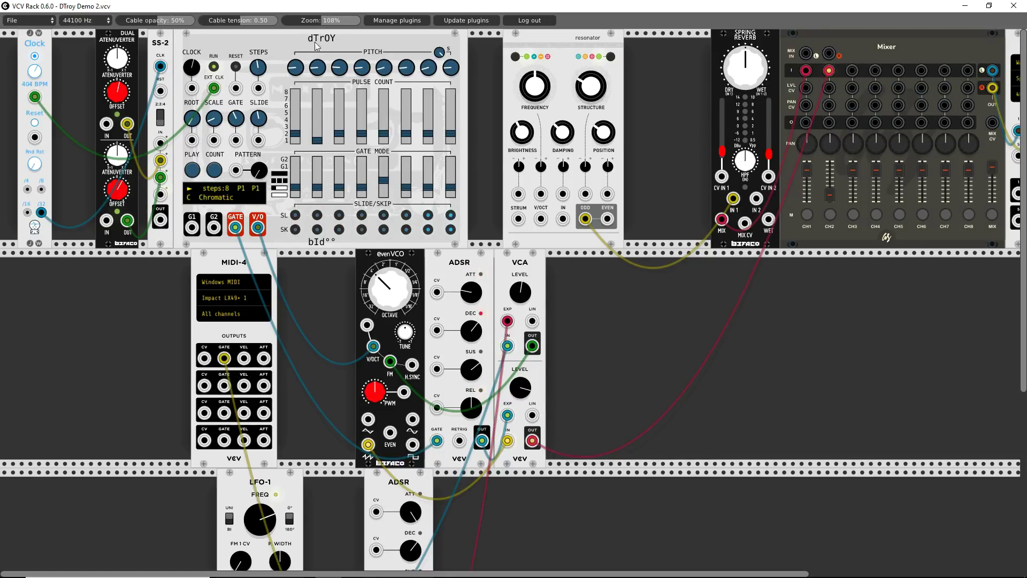
Step: Open the patch DTroy Demo 1.vcv
left_click(48, 27)
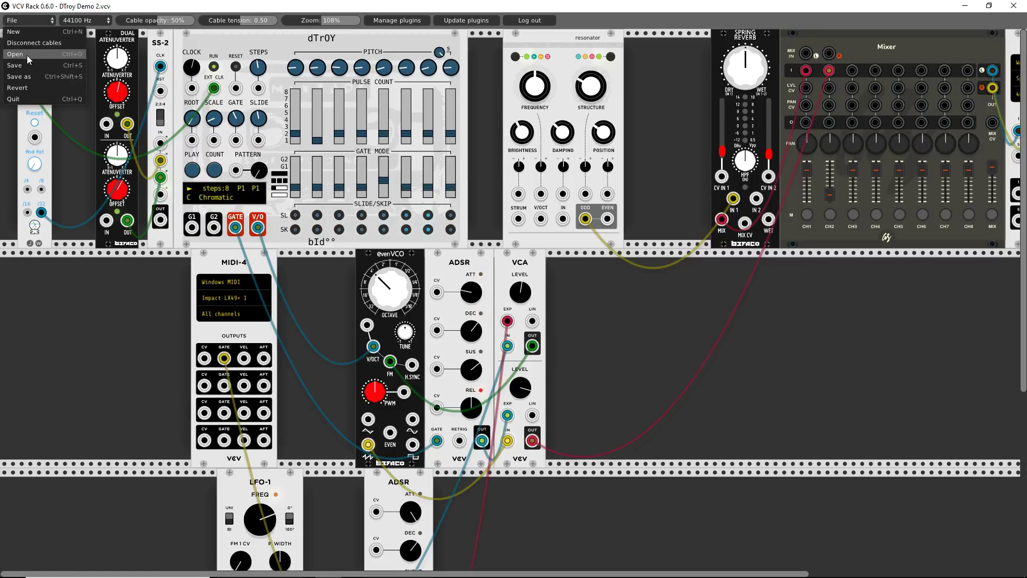
left_click(30, 61)
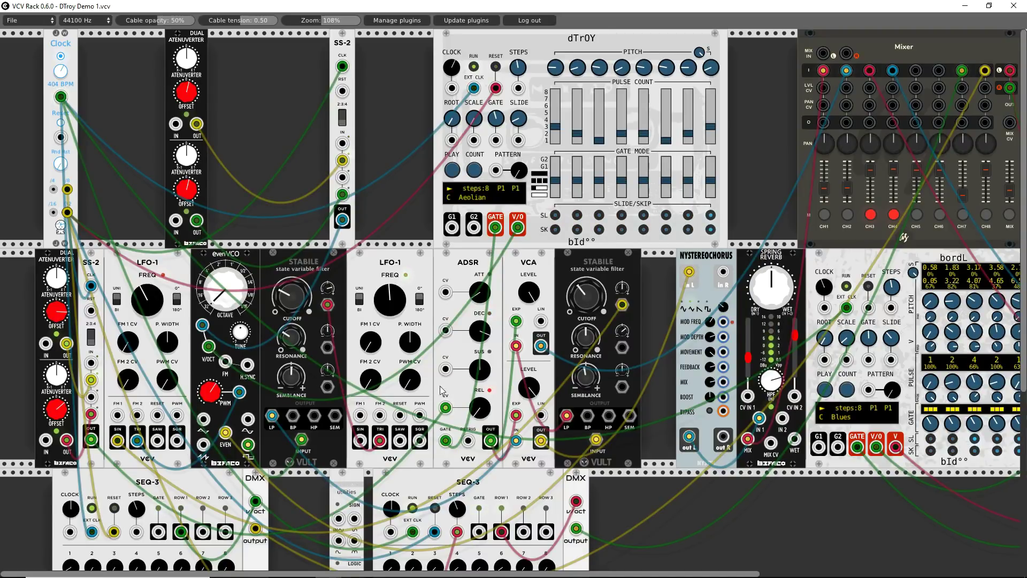
Step: Shorten the ADSR release and repatch its CV input from the SS-2 output, adjusting the offset of the lower attenuverter channel
left_click_drag(445, 408, 275, 374)
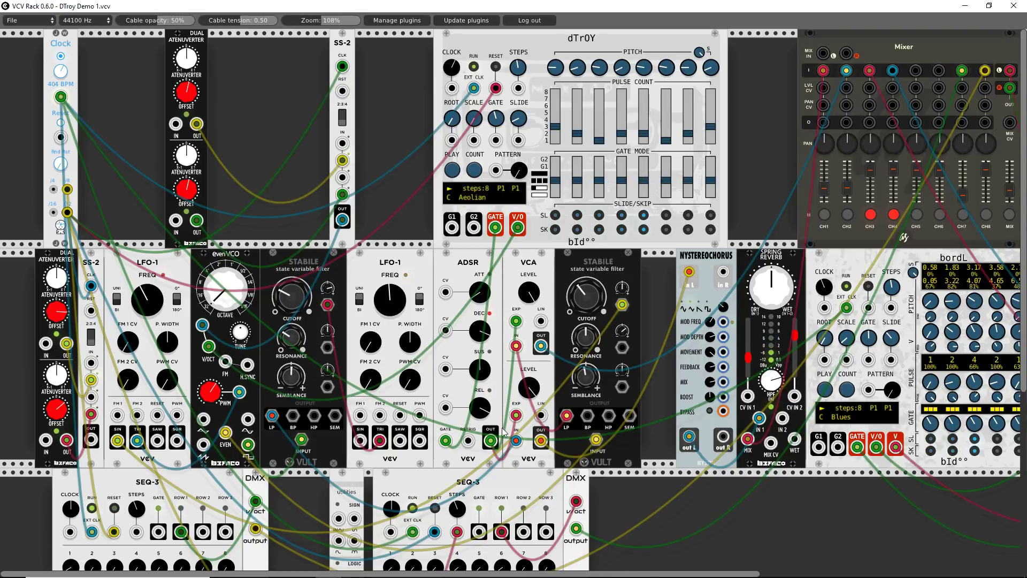
left_click_drag(480, 408, 480, 449)
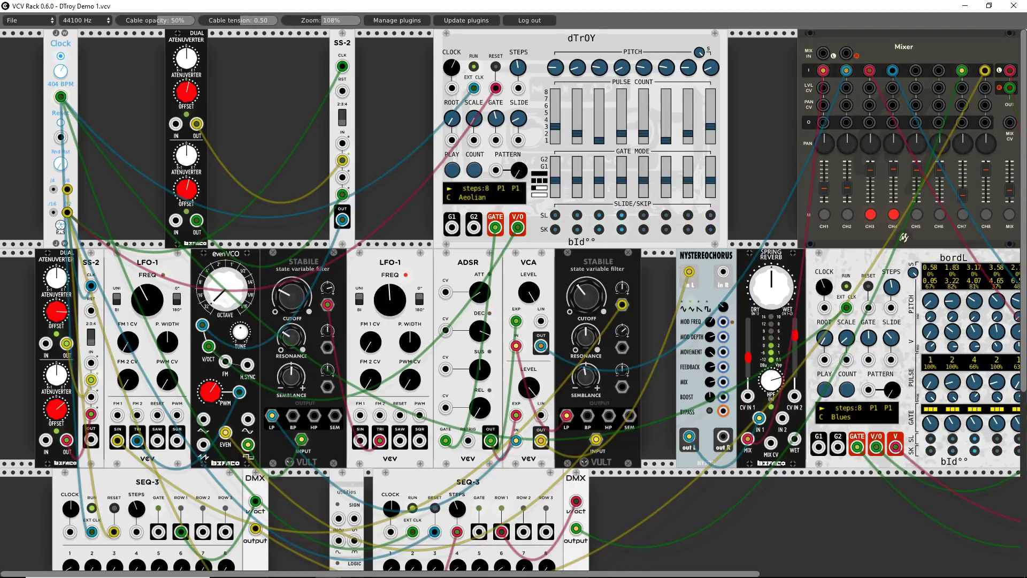
left_click_drag(445, 409, 93, 447)
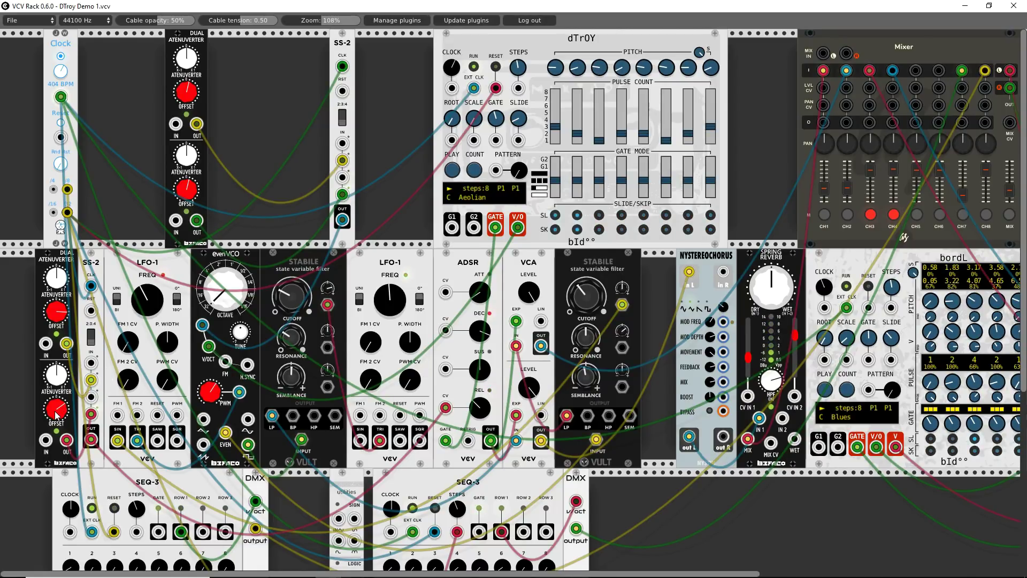
left_click_drag(55, 416, 56, 435)
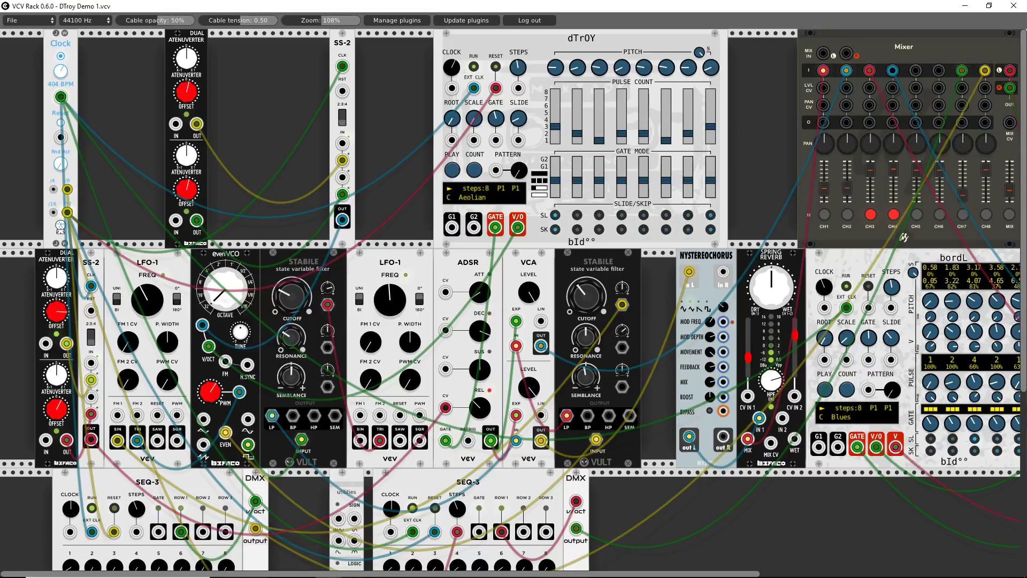
left_click_drag(66, 343, 91, 380)
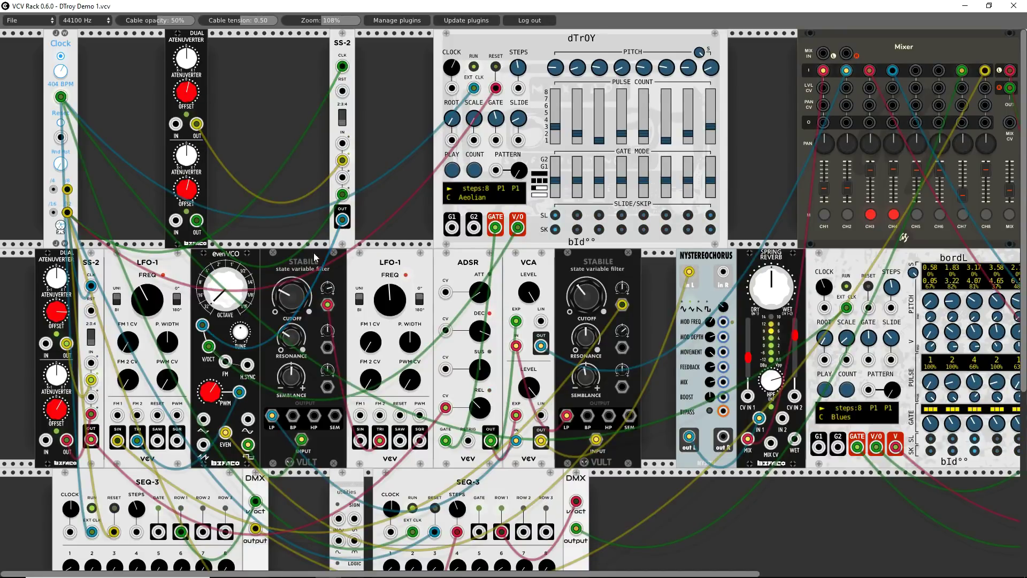
Step: Unplug the SS-2 cable from the evenVCO pitch input to hear the difference, and plug it back in
left_click_drag(212, 335, 204, 327)
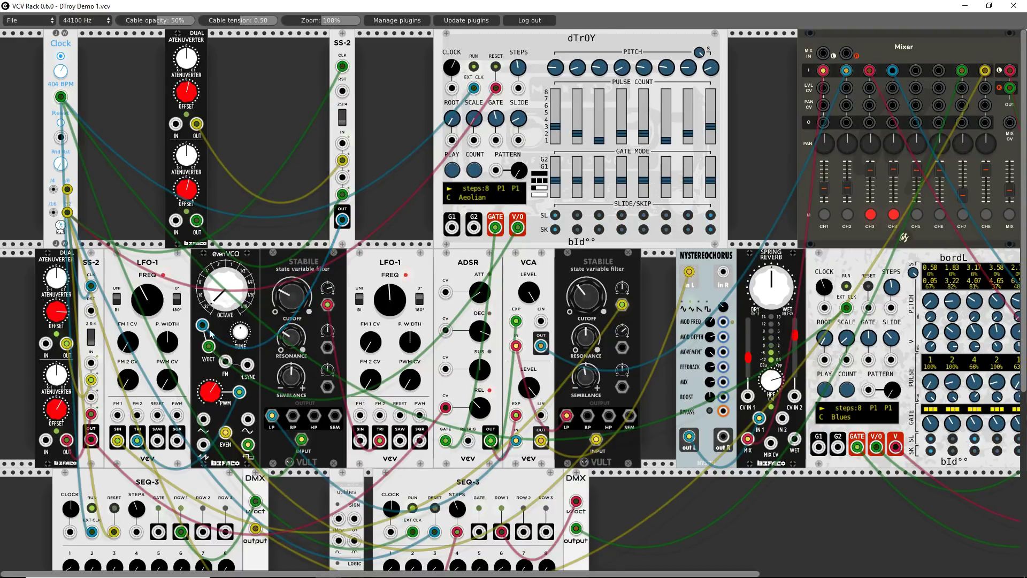
left_click_drag(202, 326, 282, 259)
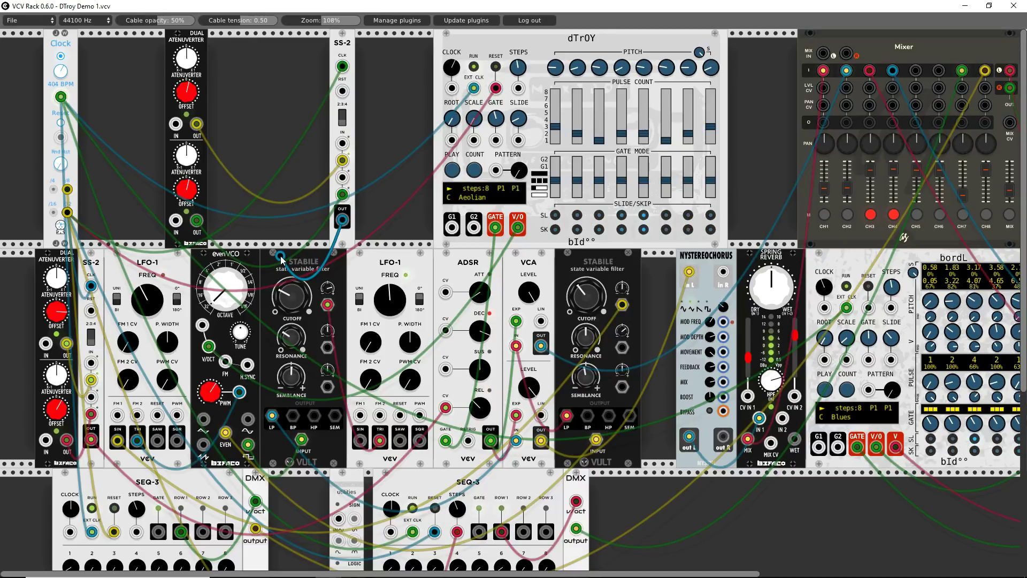
left_click_drag(281, 259, 277, 263)
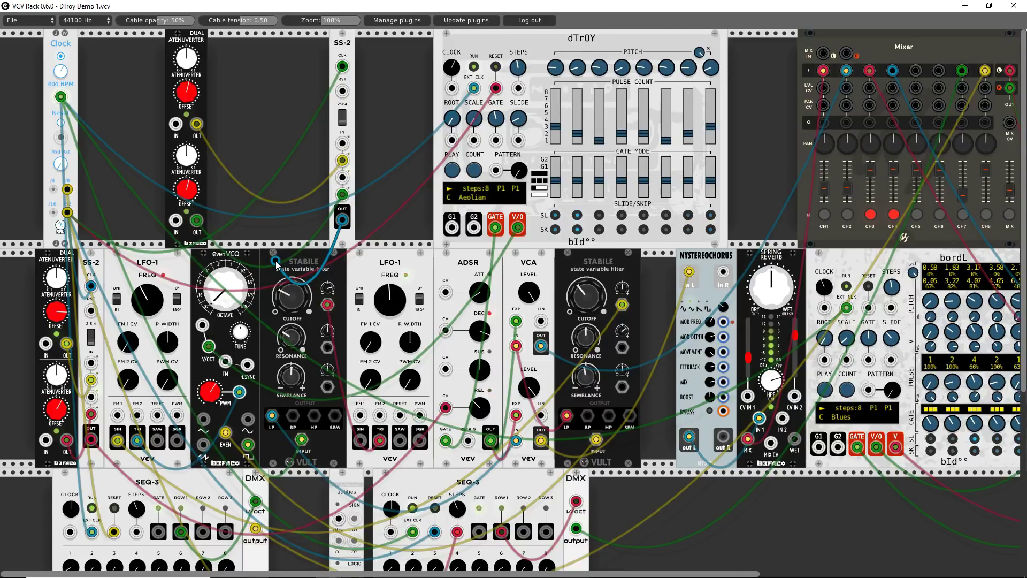
left_click_drag(276, 262, 202, 327)
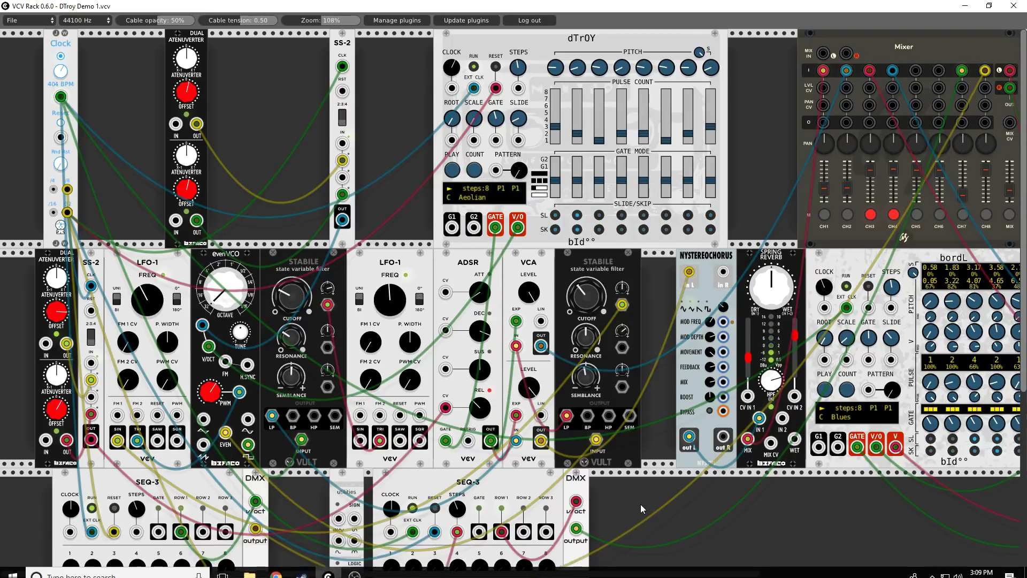
Step: Mute mixer channels 1, 2, 7 and 8 and unmute channel 3 to isolate the bordL voice
left_click_drag(632, 575, 819, 574)
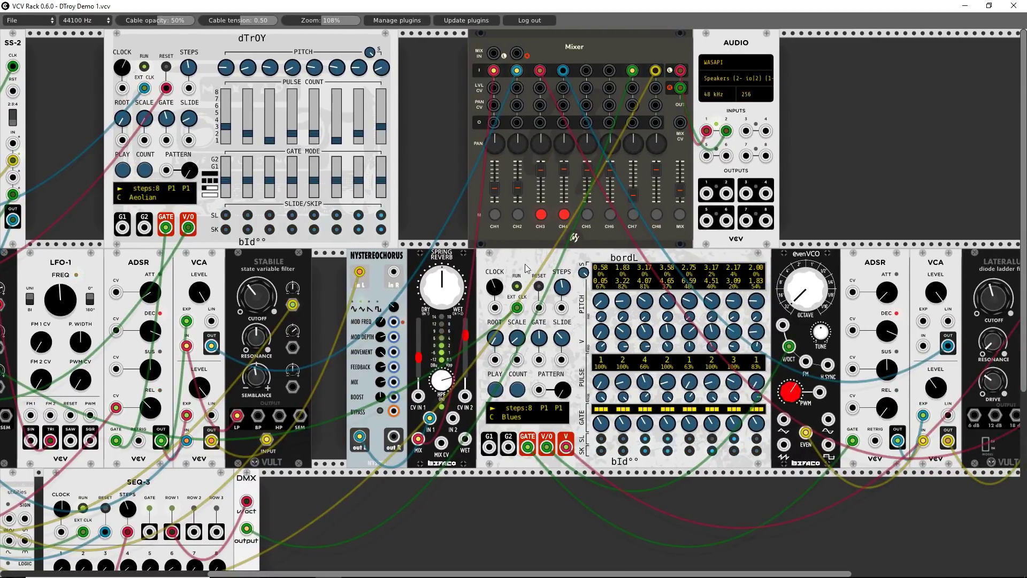
left_click(494, 214)
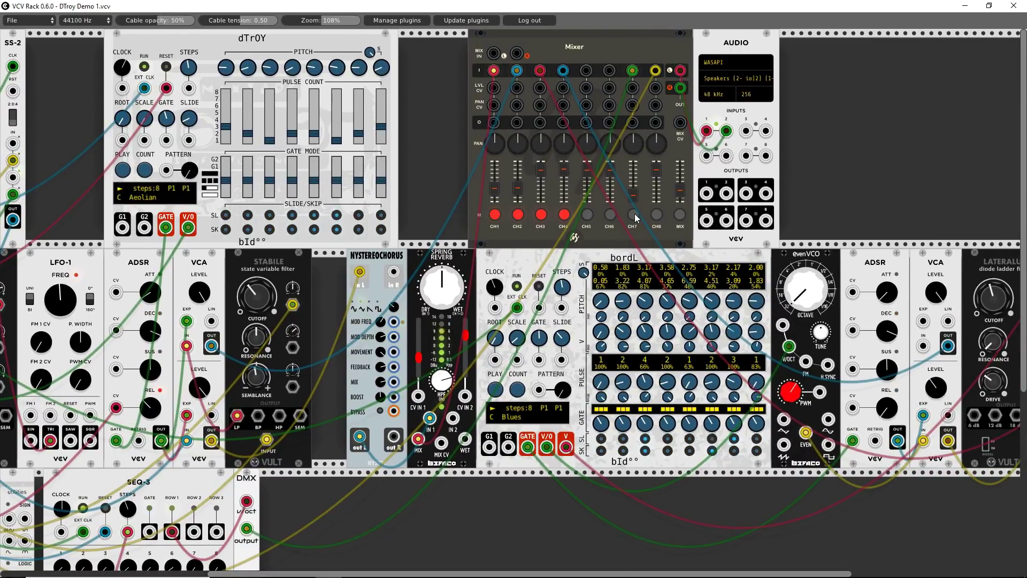
left_click(633, 215)
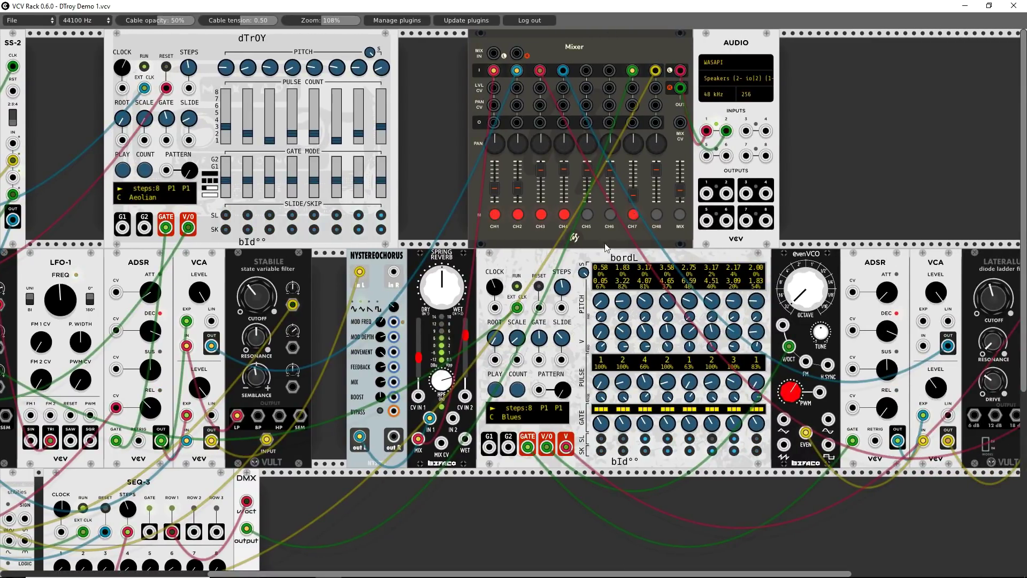
left_click(661, 215)
Step: Move the Audio and Mixer modules farther along the top row and place dTrOY directly above the bordL sequencer
scroll(408, 312, "up", 2)
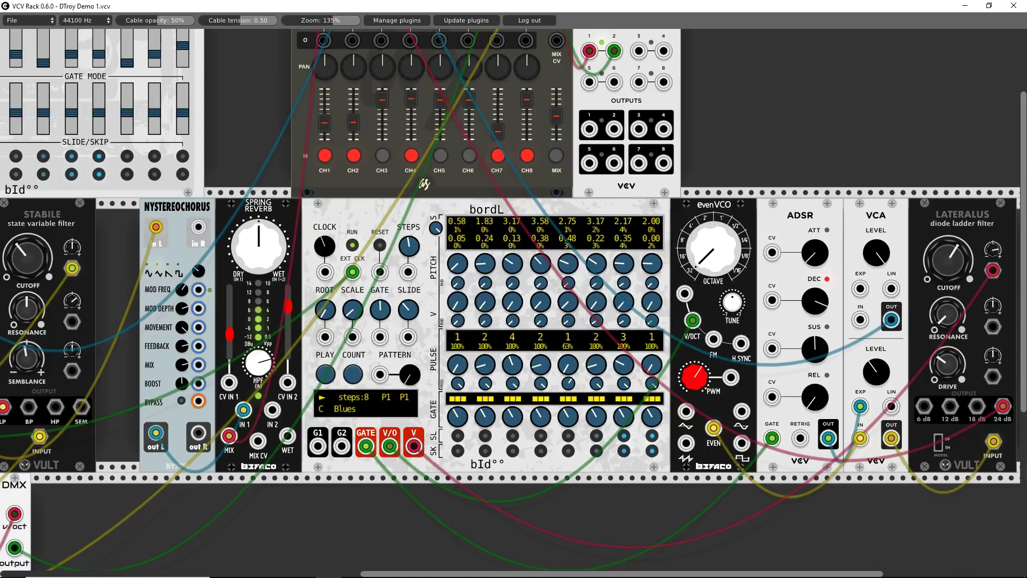
scroll(1023, 337, "up", 3)
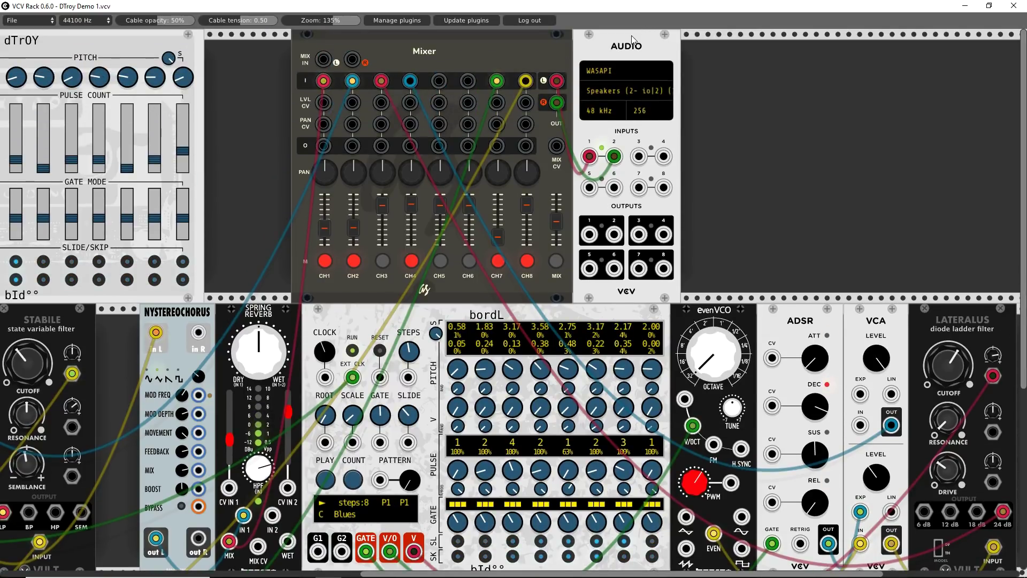
left_click_drag(635, 40, 711, 43)
left_click_drag(782, 63, 982, 59)
left_click_drag(451, 37, 766, 39)
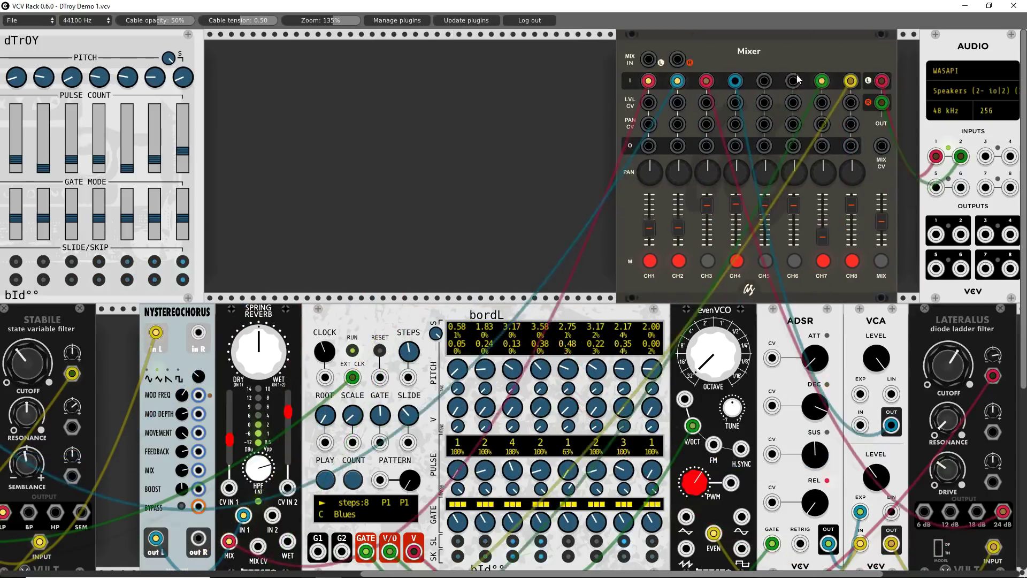
left_click_drag(61, 47, 452, 48)
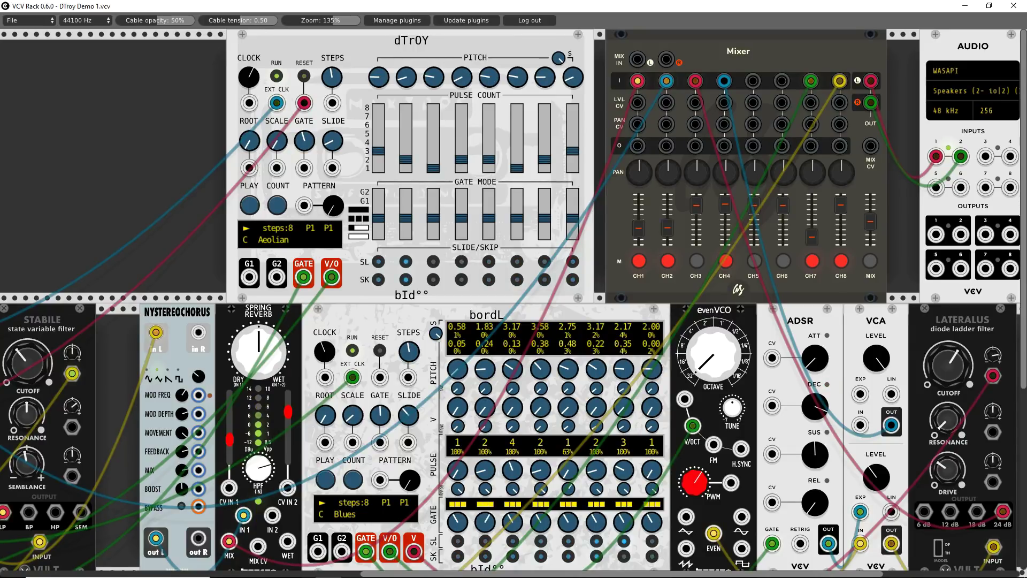
Step: Try different gate modes on steps 2 and 3 of the bordL sequencer
left_click_drag(485, 518, 483, 519)
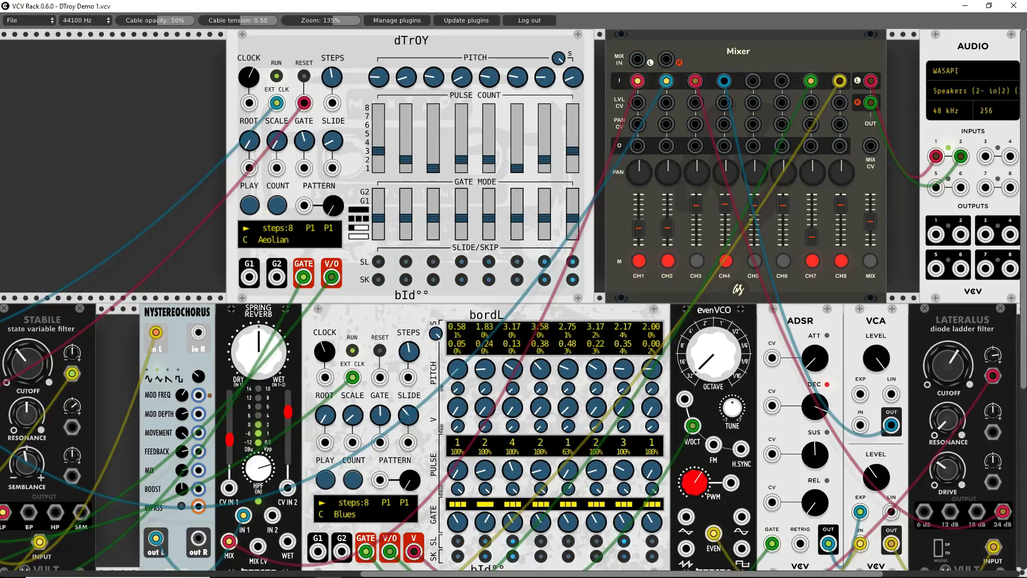
left_click_drag(485, 524, 493, 528)
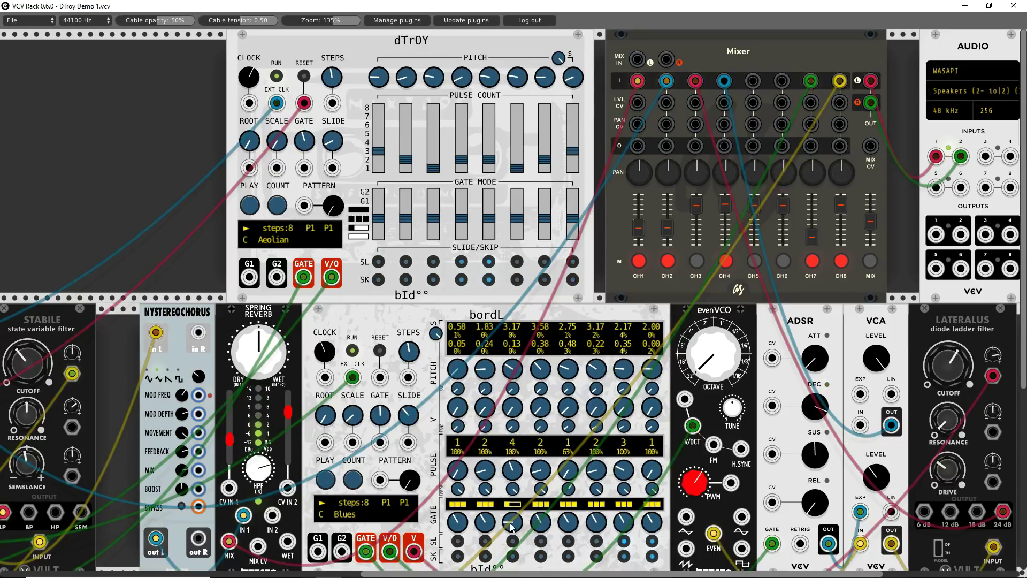
left_click_drag(511, 527, 511, 514)
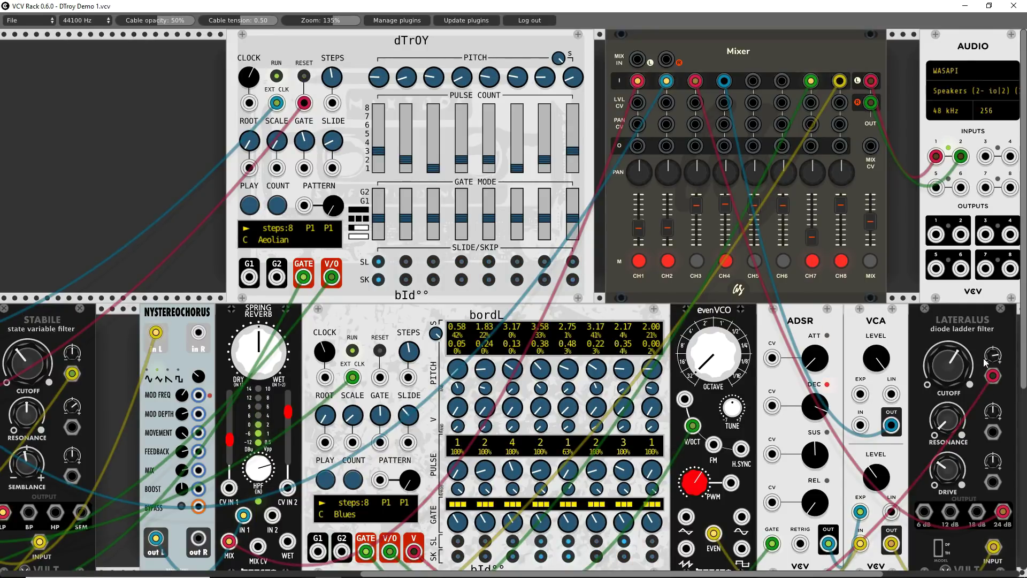
Step: Raise the V values of bordL steps 2 to 8 in a curve peaking at 6.50 on step 5, and adjust the Lateralus cutoff
left_click_drag(949, 364, 949, 380)
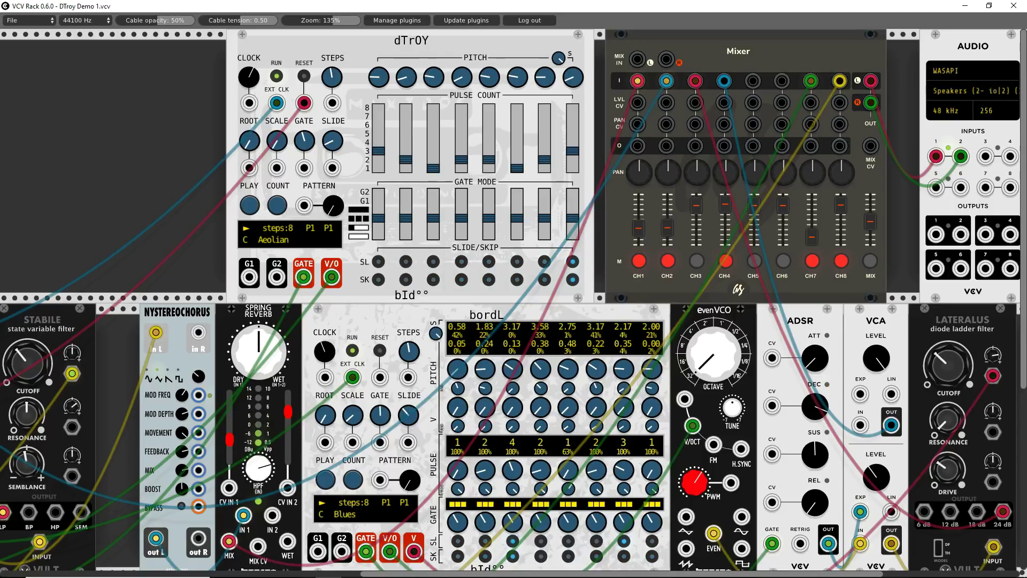
left_click_drag(486, 407, 658, 405)
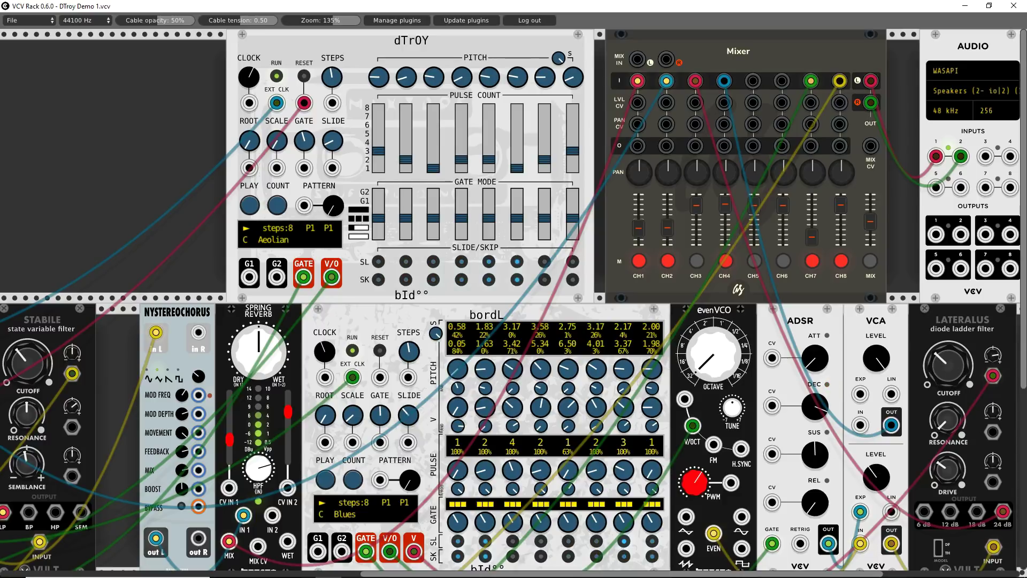
mouse_move(954, 374)
left_mouse_down()
mouse_move(954, 361)
mouse_move(954, 374)
left_mouse_up()
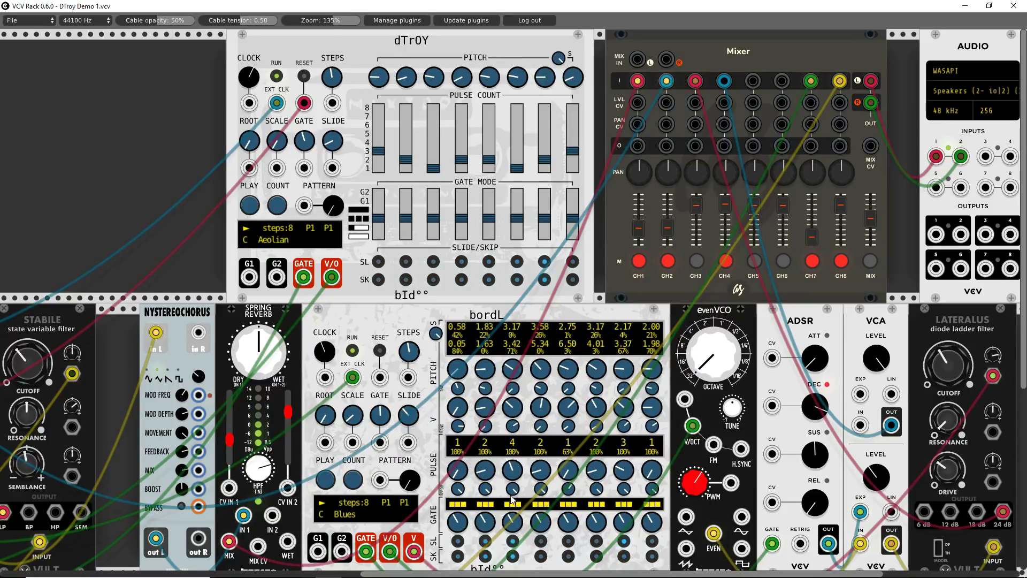
Step: Set the bordL pulse probability to 54% on step 3 and 39% on step 5
left_click_drag(512, 500, 512, 522)
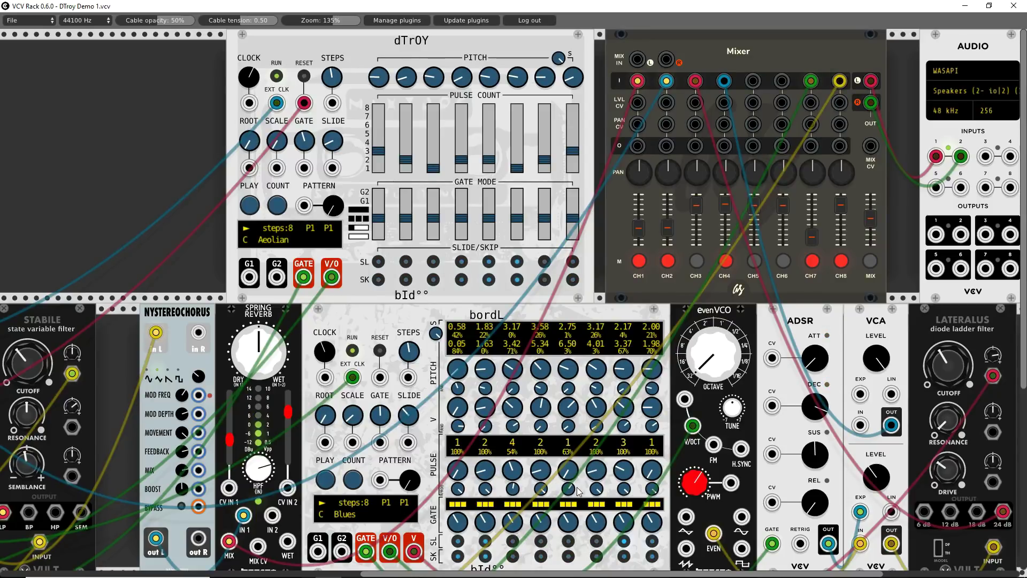
left_click_drag(568, 488, 568, 500)
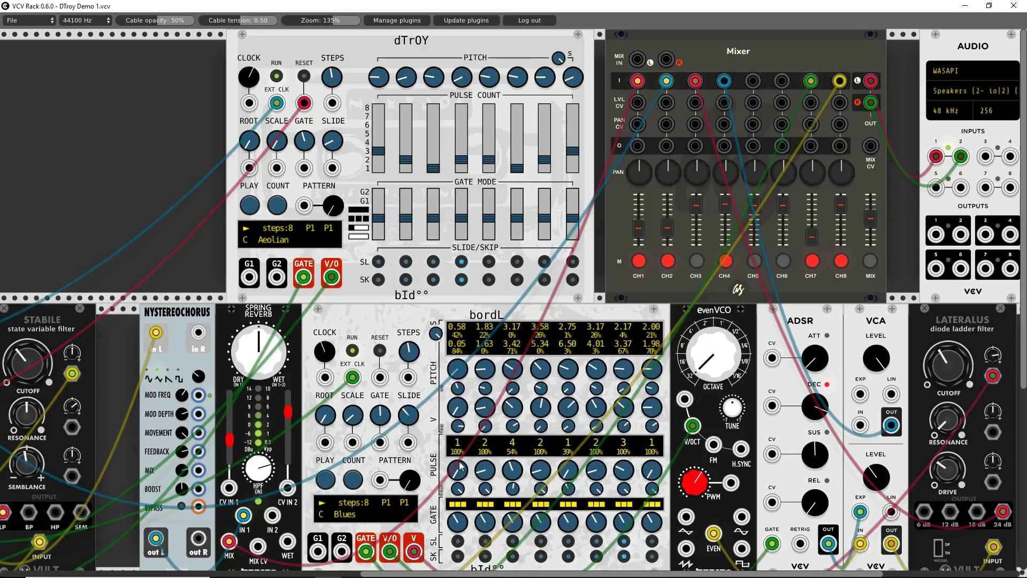
Step: Audition pattern P6 on the bordL sequencer, return to P1, and toggle the count mode
mouse_move(410, 480)
left_mouse_down()
mouse_move(410, 458)
mouse_move(410, 481)
left_mouse_up()
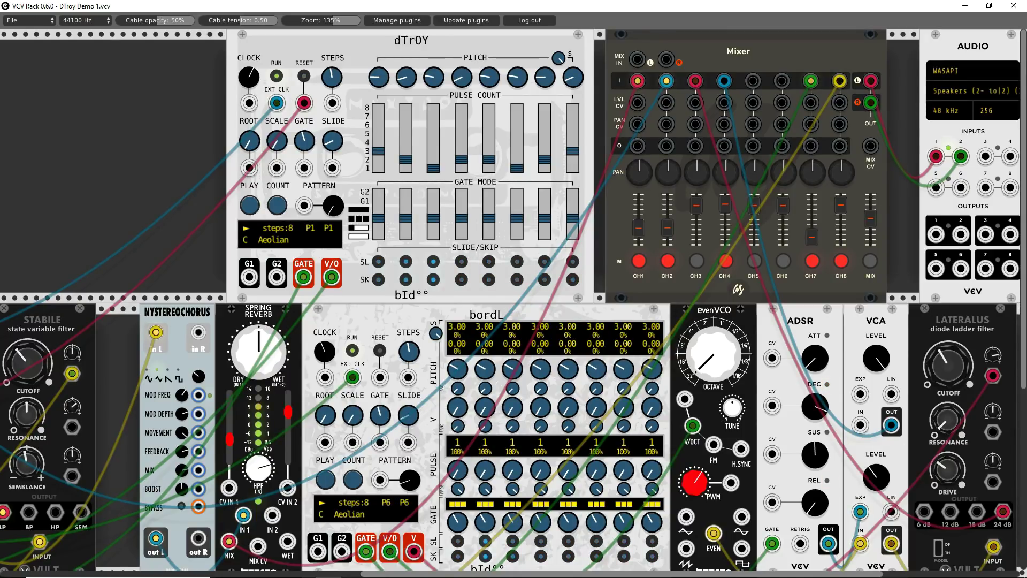
left_click(353, 480)
left_click(353, 480)
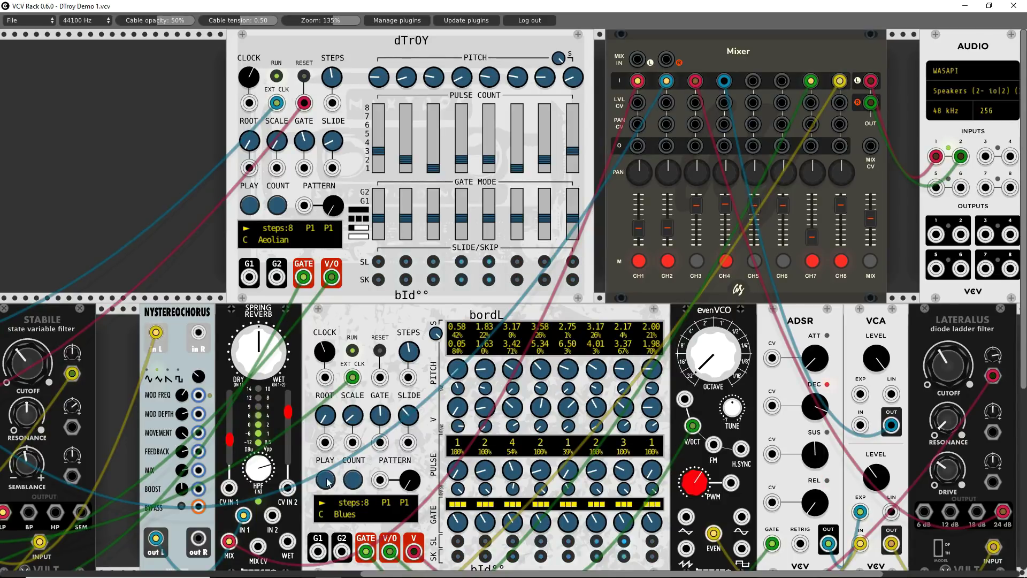
Step: Cycle through the bordL sequencer's play modes and return to forward playback
left_click(327, 481)
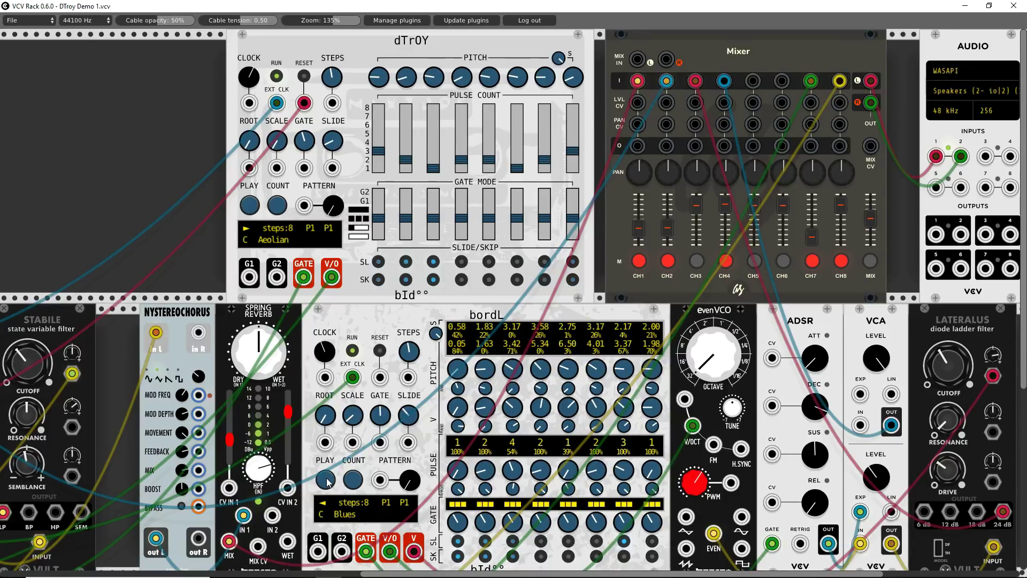
left_click(328, 481)
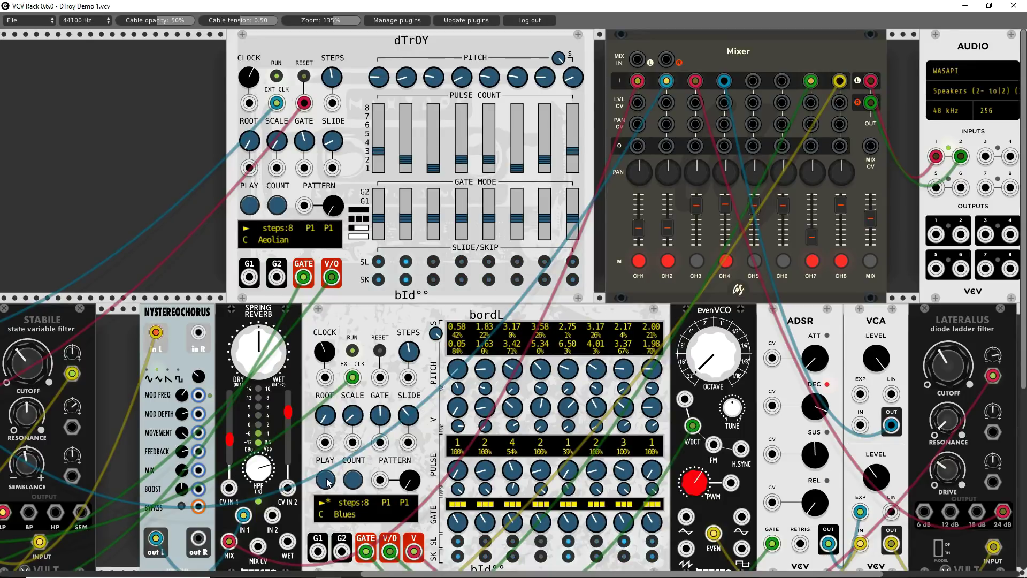
left_click(328, 481)
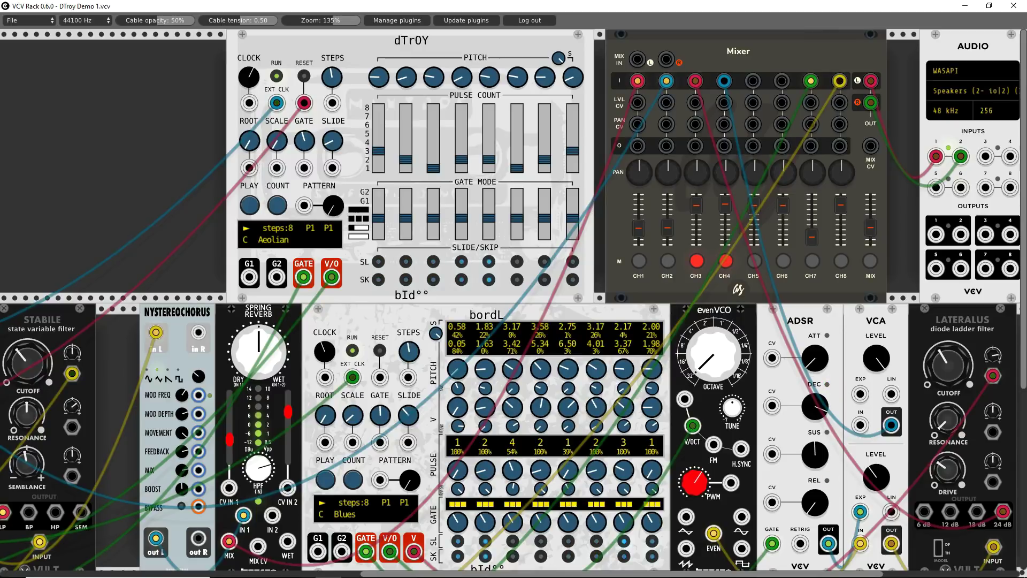
Step: Lower the mixer's master MIX fader
left_click_drag(869, 227, 869, 230)
left_click_drag(870, 236, 871, 242)
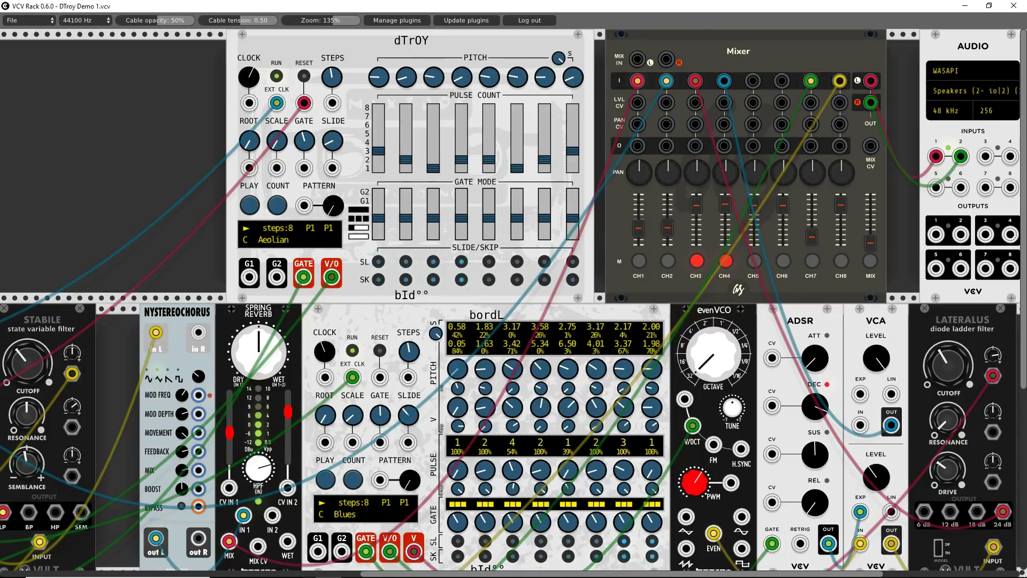